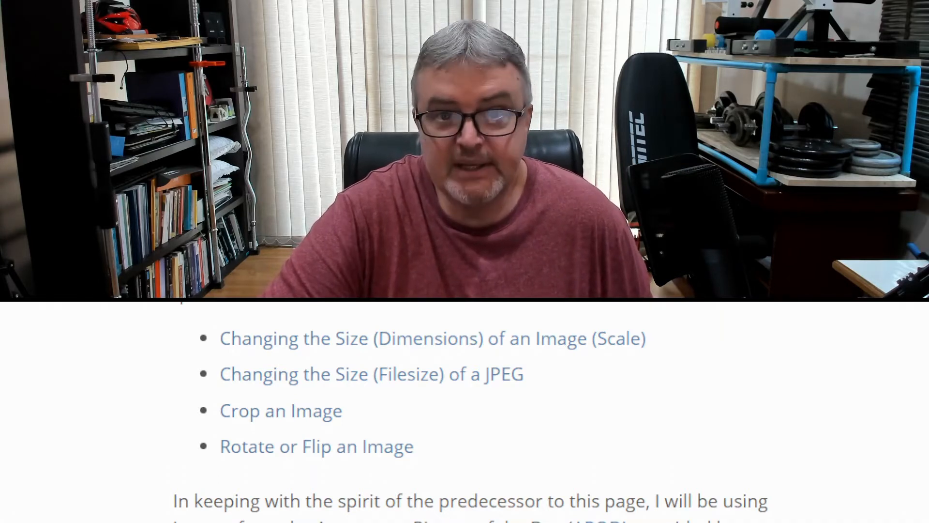
Follow the tutorial's link to the Horsehead Nebula in Infrared page and open its picture at full size.
scroll(464, 412, "down", 4)
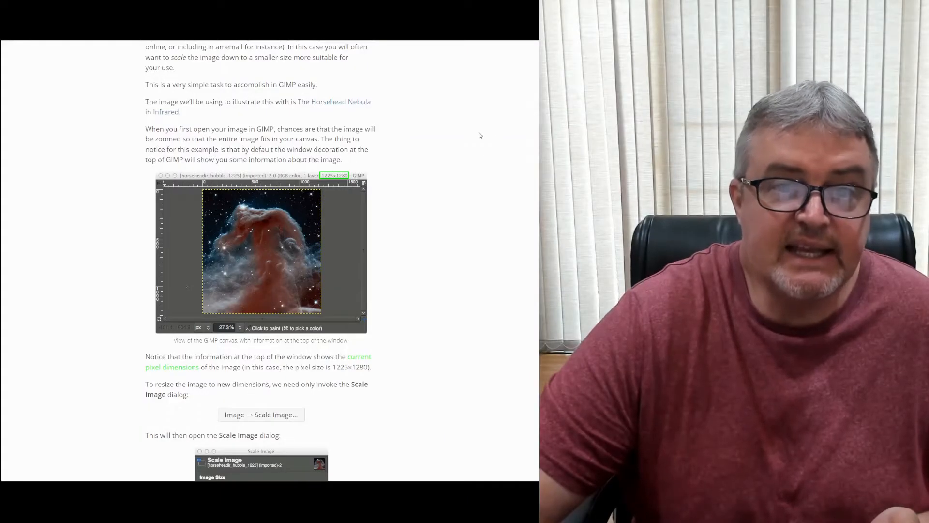
left_click(335, 103)
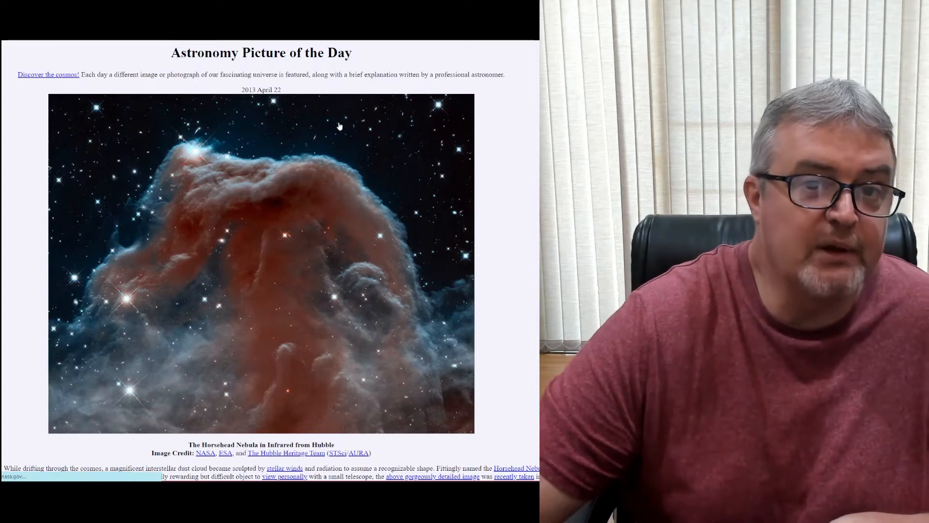
left_click(339, 125)
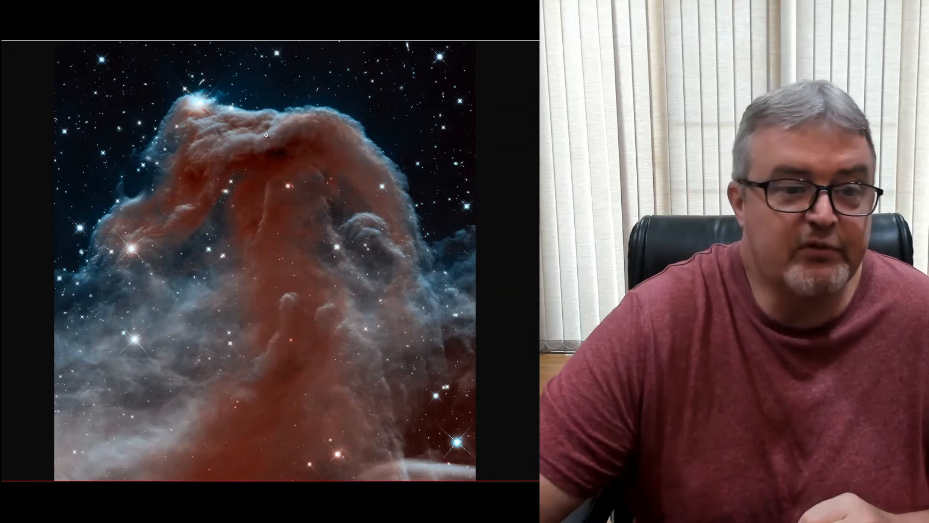
Save the nebula picture as horseheadir_hubble_1225.jpg in the Change File Size folder inside the GIMP pictures folder.
right_click(266, 137)
left_click(306, 156)
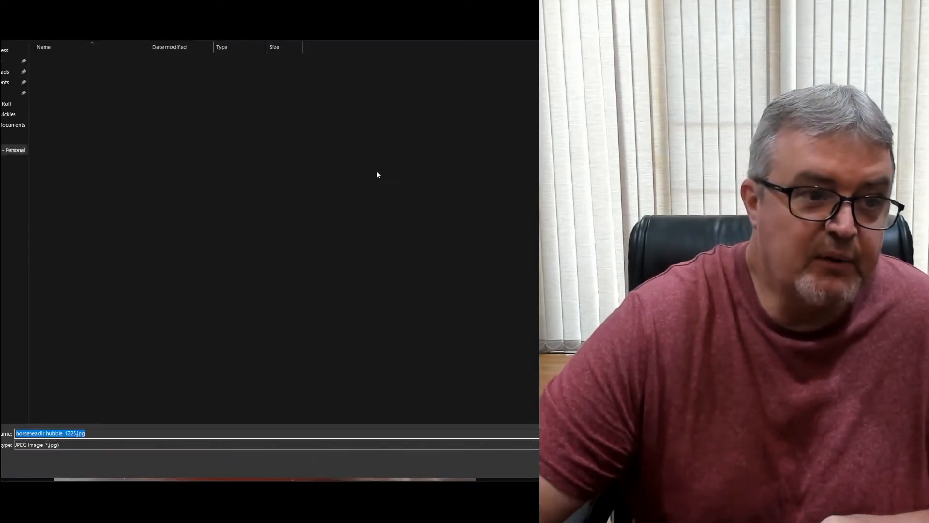
left_click(9, 218)
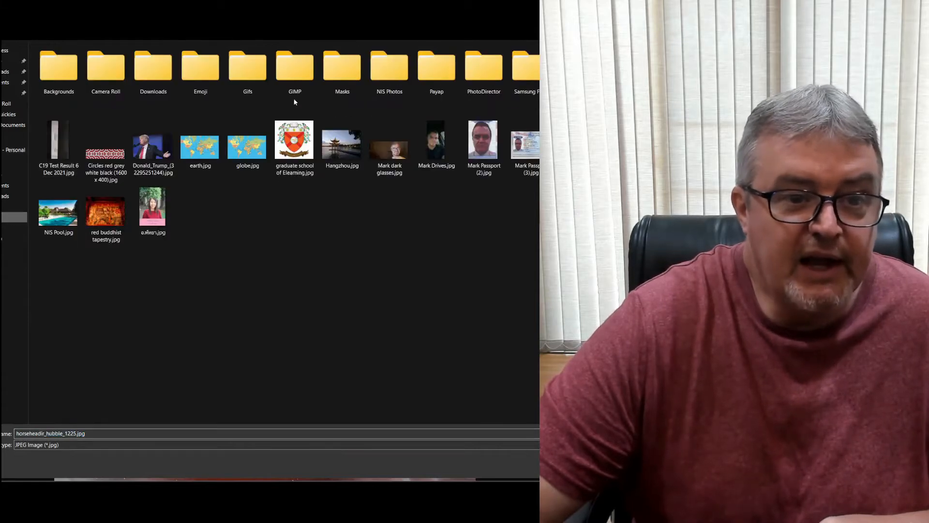
double_click(296, 74)
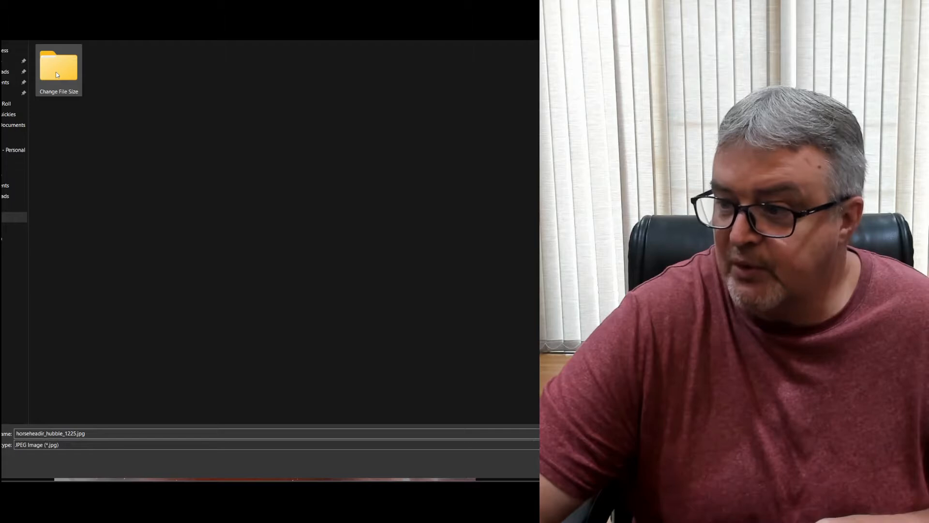
double_click(56, 71)
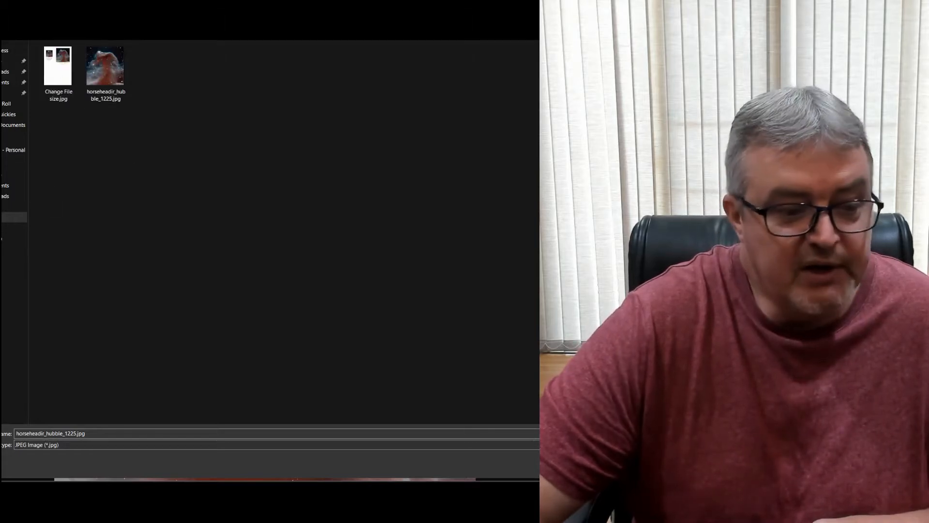
key("Return")
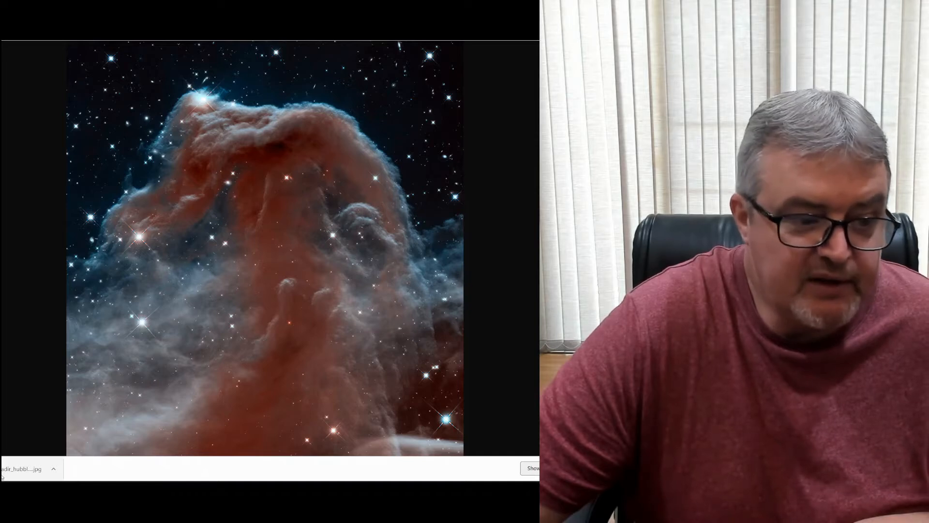
Open the downloaded horseheadir_hubble_1225.jpg in GIMP and convert it to the built-in sRGB color profile.
left_click_drag(22, 468, 505, 281)
left_click_drag(125, 57, 383, 110)
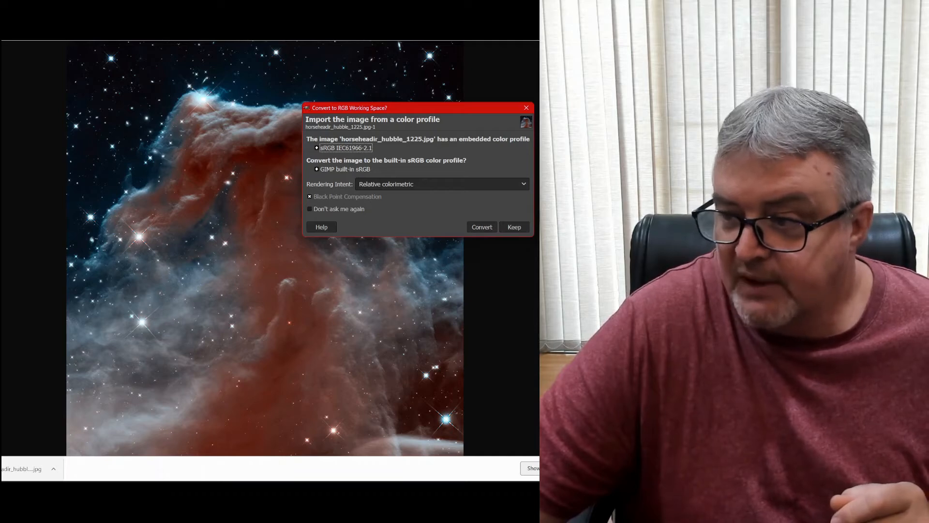
left_click(481, 227)
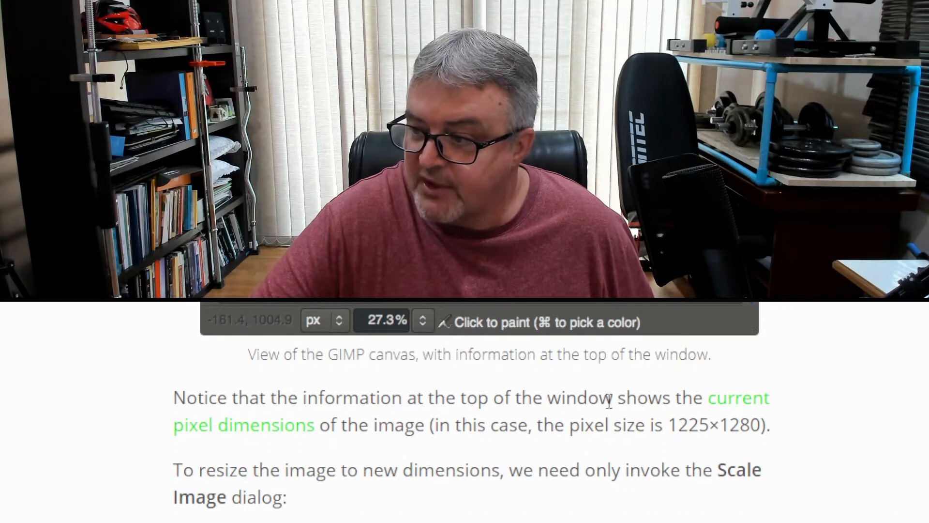
Check the tutorial's resizing instructions and open the Scale Image dialog for the nebula picture.
scroll(736, 419, "down", 2)
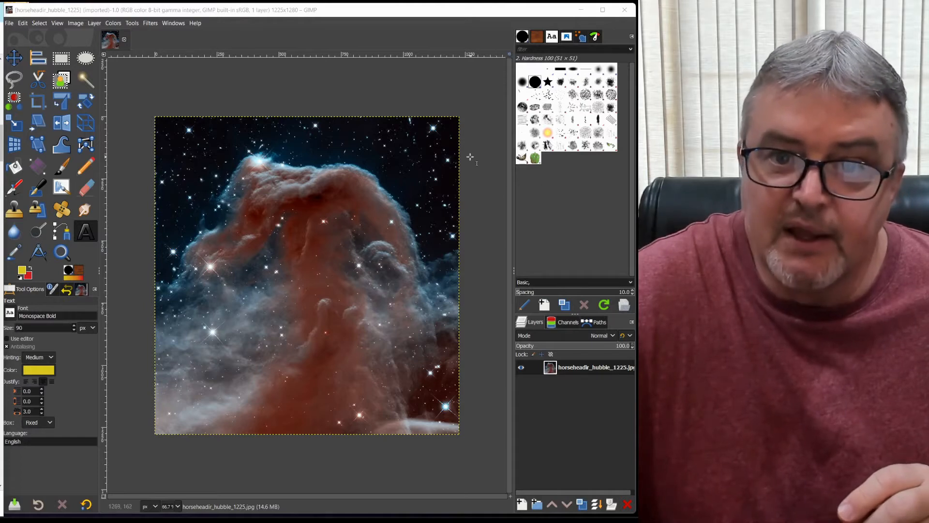
left_click(76, 23)
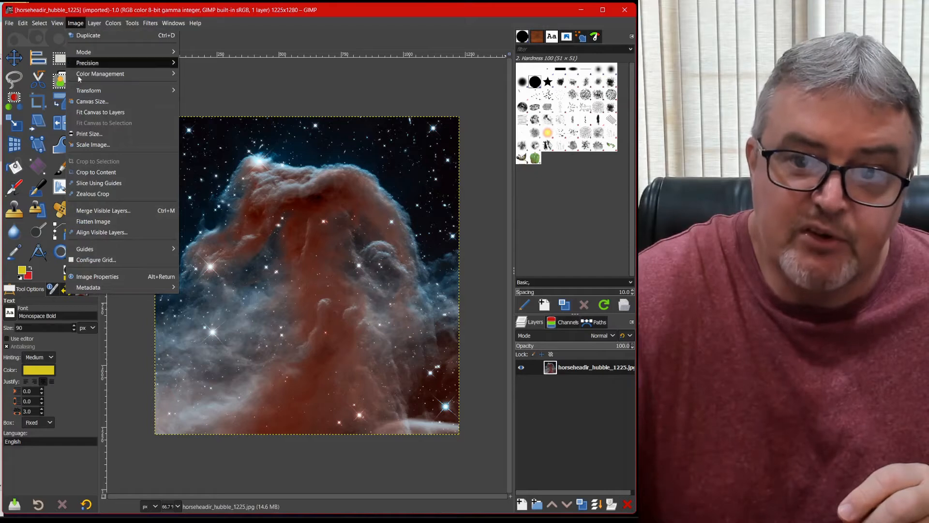
left_click(93, 145)
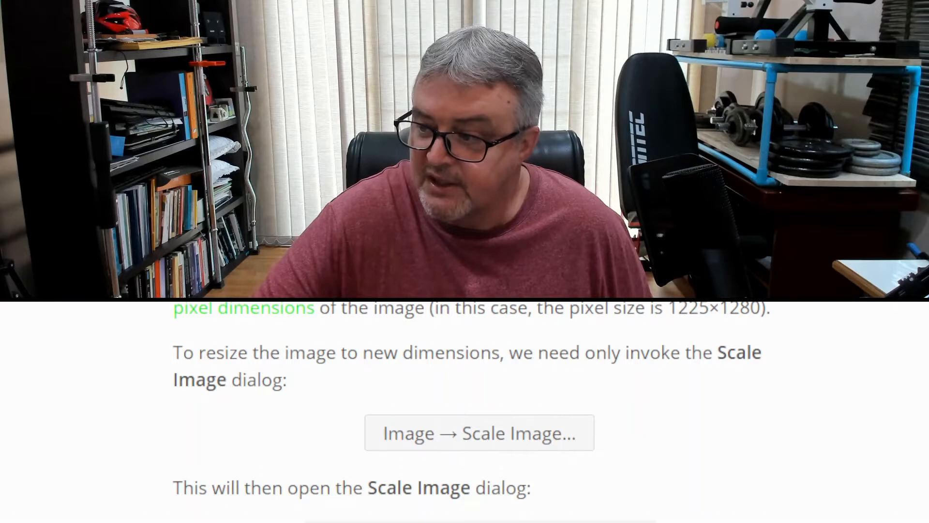
Examine the tutorial's explanation of the Scale Image dialog, including the width and height values, the chain link and the interpolation setting.
scroll(464, 411, "down", 2)
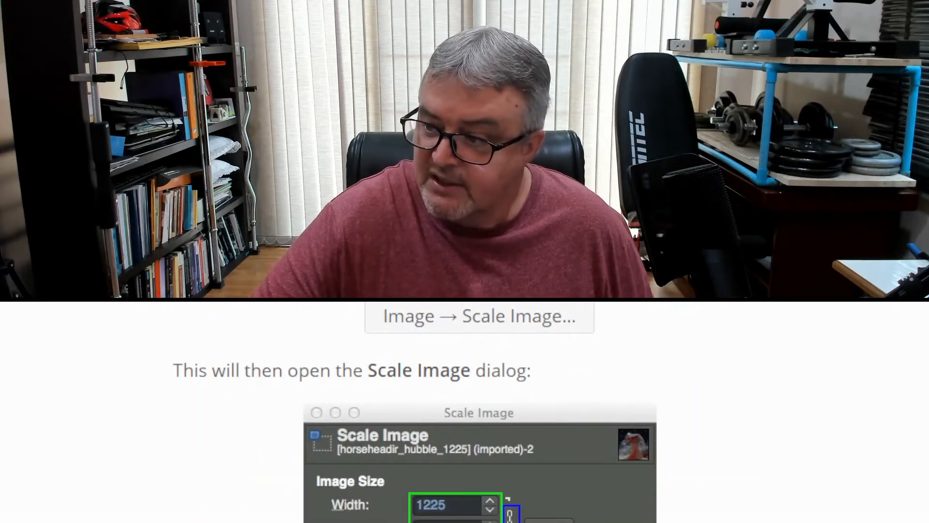
scroll(465, 411, "down", 5)
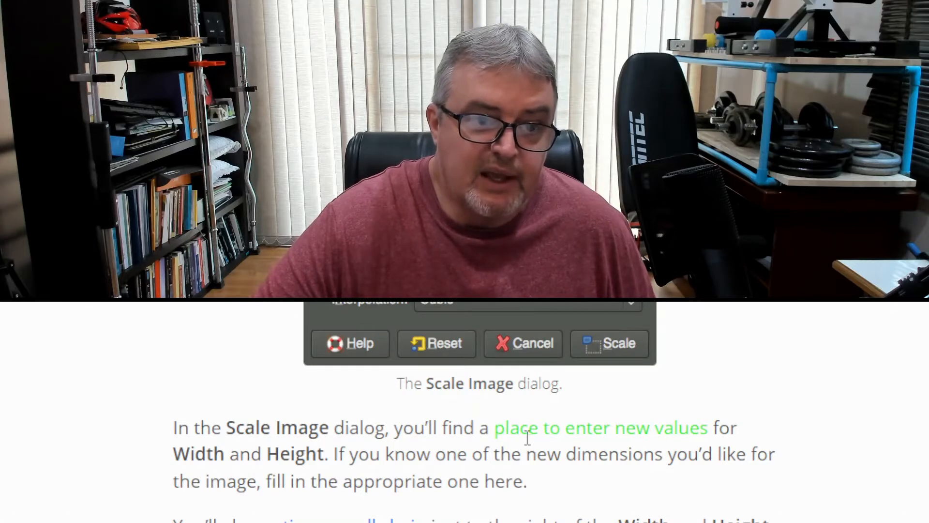
mouse_move(496, 419)
left_mouse_down()
mouse_move(563, 419)
mouse_move(494, 422)
left_mouse_up()
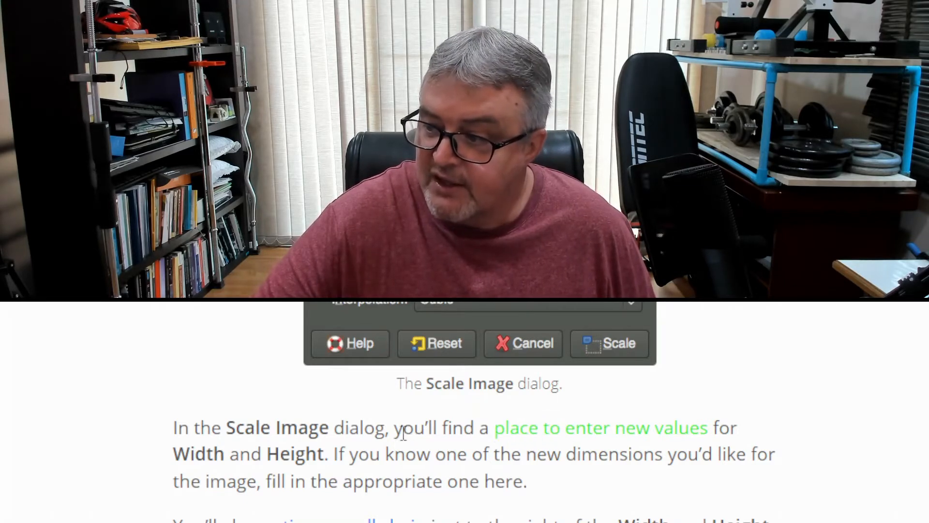
scroll(405, 433, "up", 3)
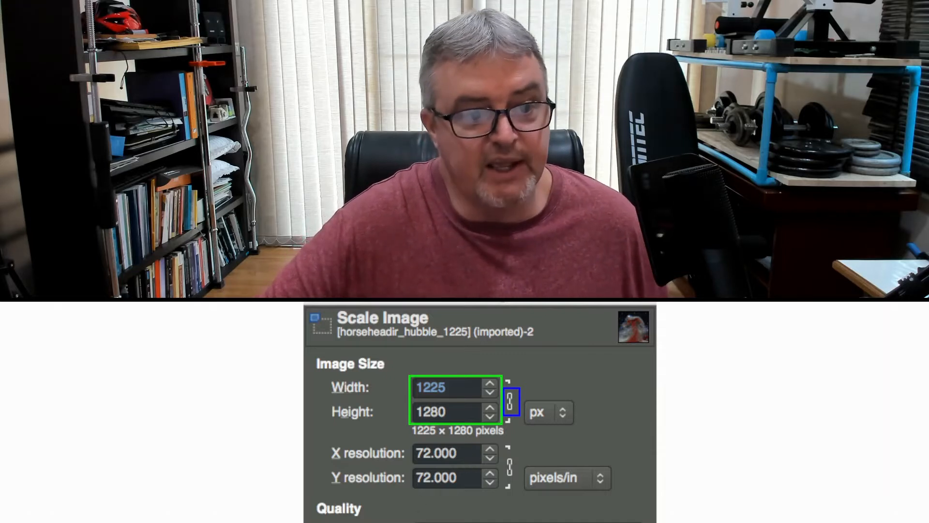
scroll(479, 411, "down", 3)
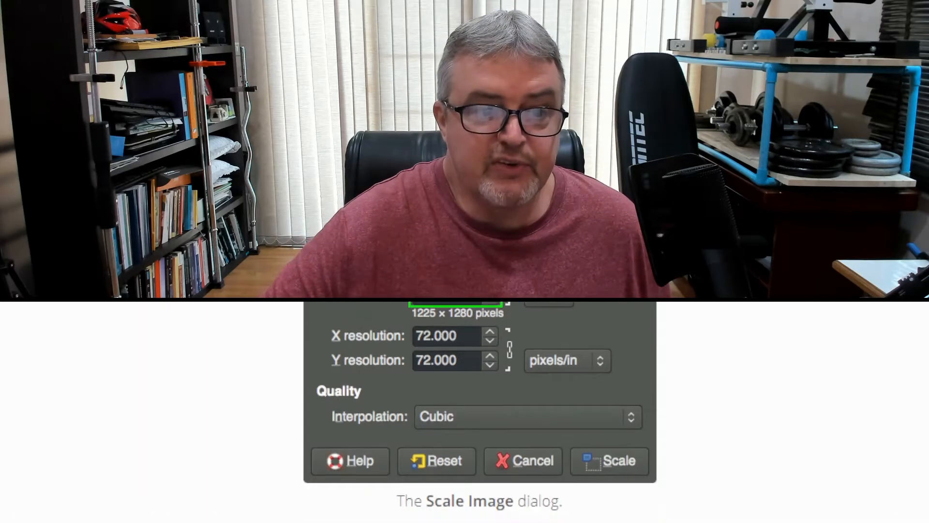
scroll(479, 411, "down", 3)
scroll(479, 411, "down", 3)
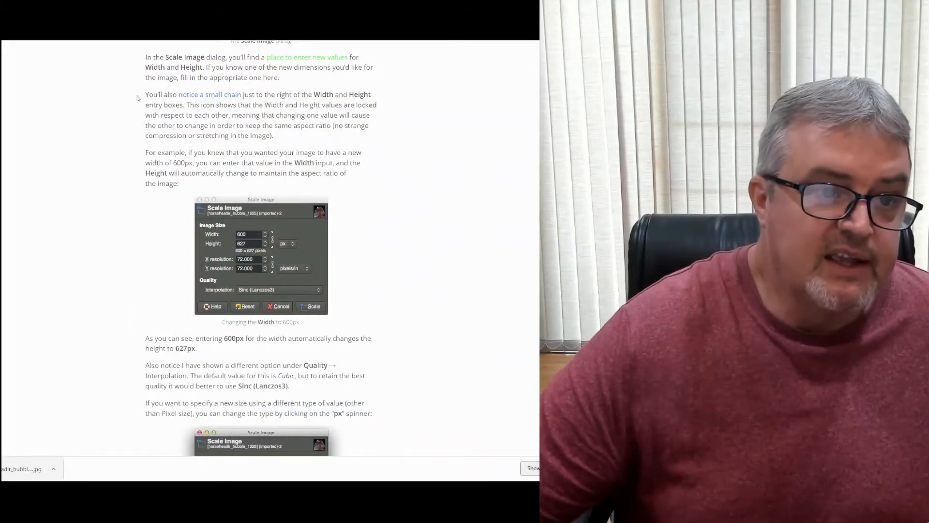
scroll(370, 144, "up", 1)
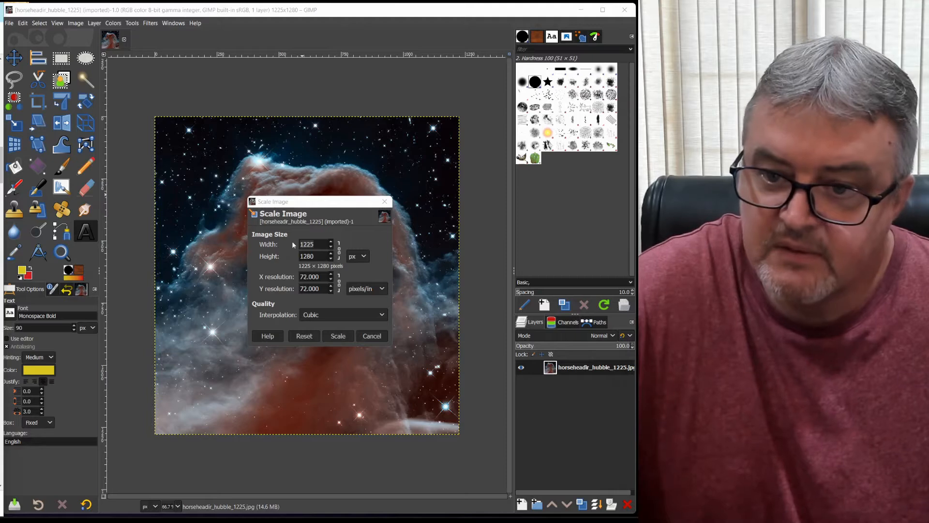
Try a width of 1000 px with the aspect ratio locked, and set the width back to 1225 px.
left_click_drag(316, 245, 294, 242)
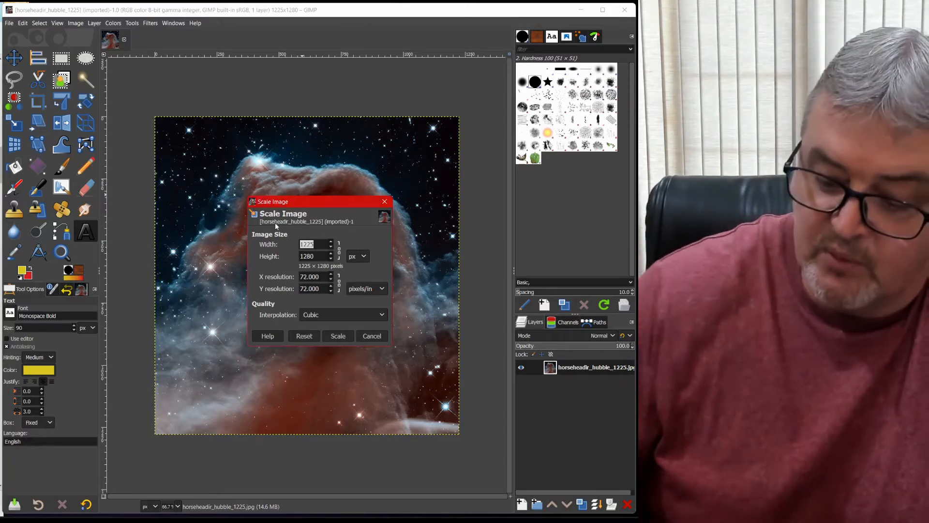
type("1000")
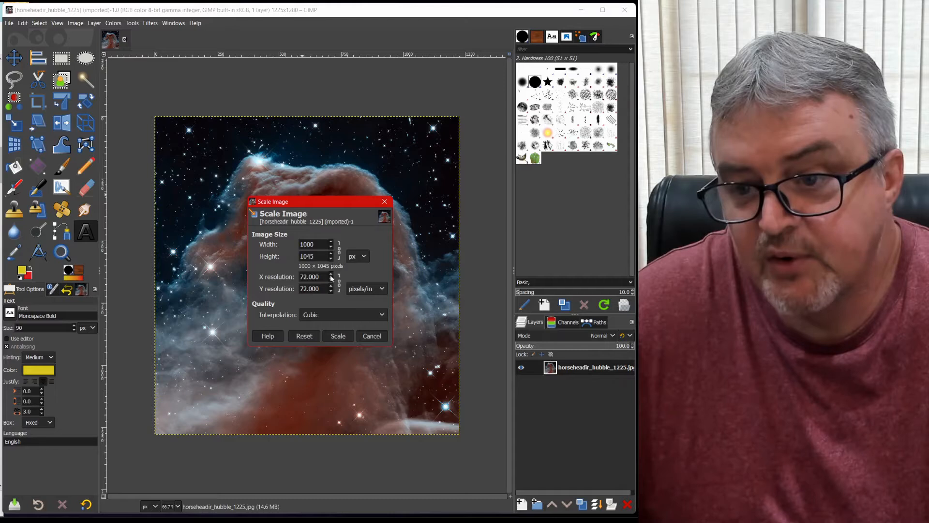
double_click(308, 244)
type("1225")
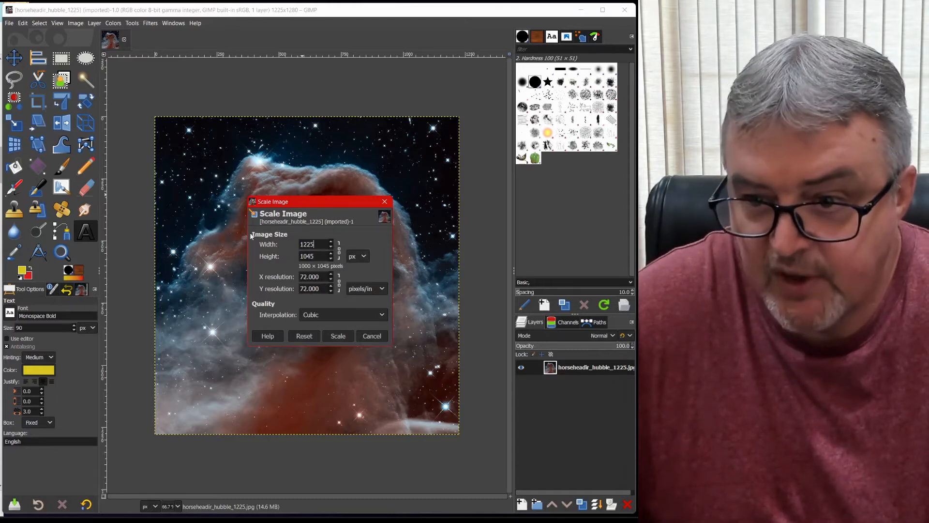
key("Tab")
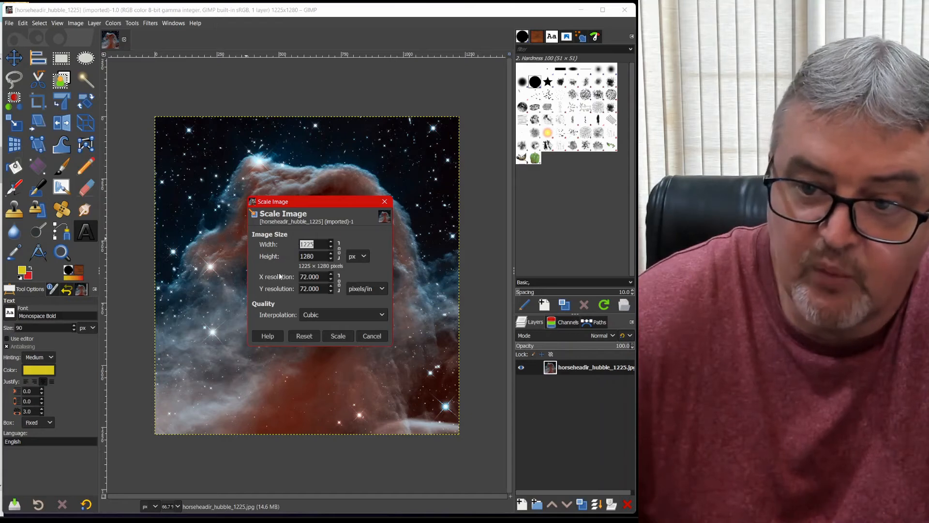
Scale the image to 1000 × 1280 px with width and height unlinked, and undo the scaling.
type("000")
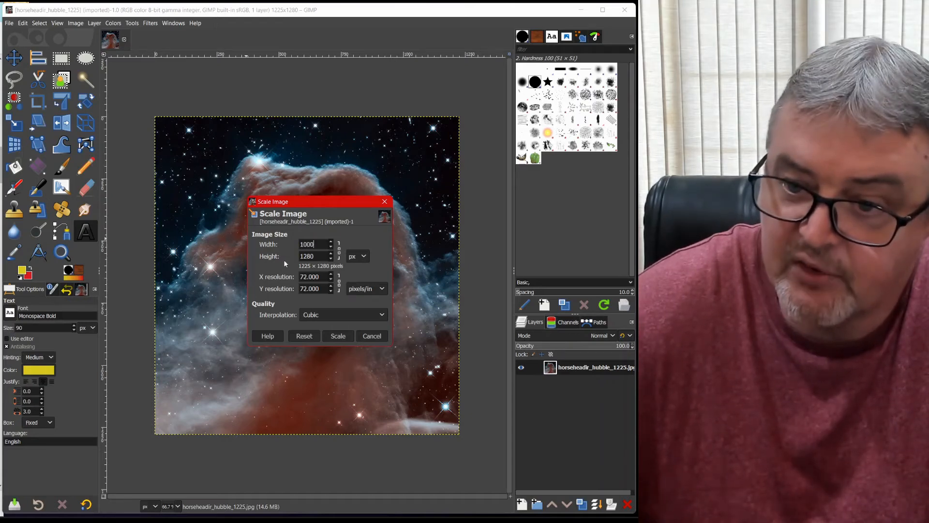
left_click(323, 256)
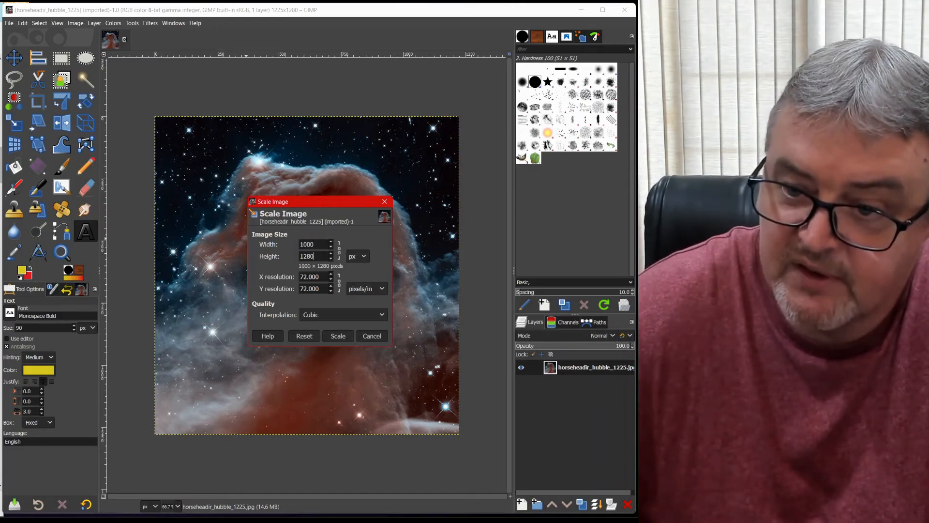
left_click(338, 335)
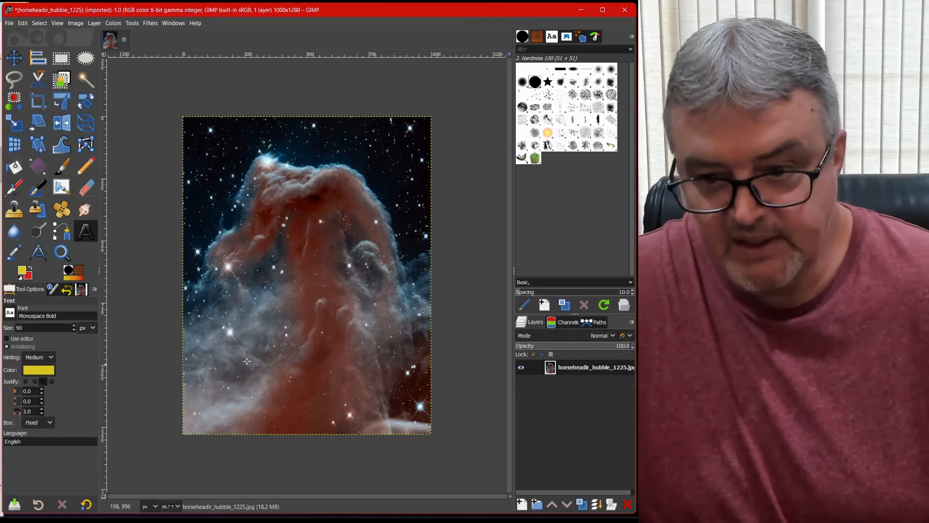
key("ctrl+z")
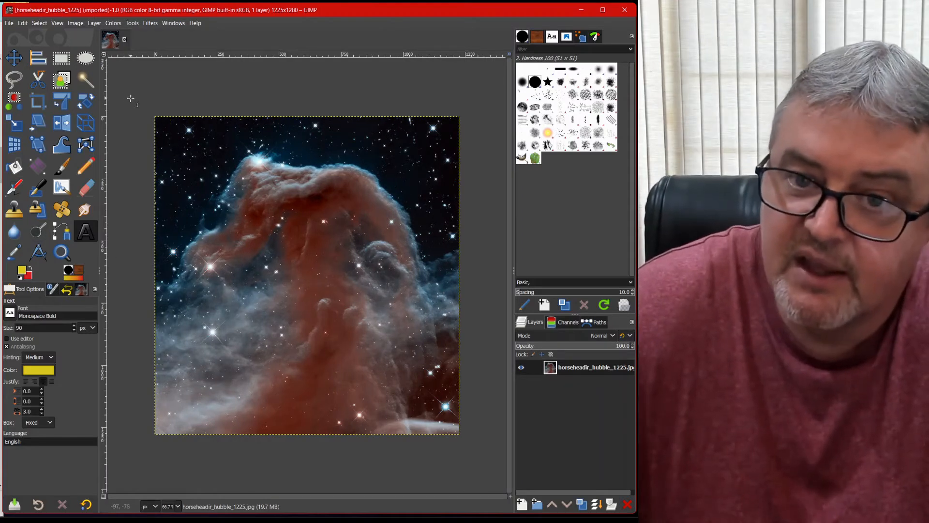
Scale the image to 200 × 1280 px with width and height unlinked, and undo the scaling.
left_click(76, 23)
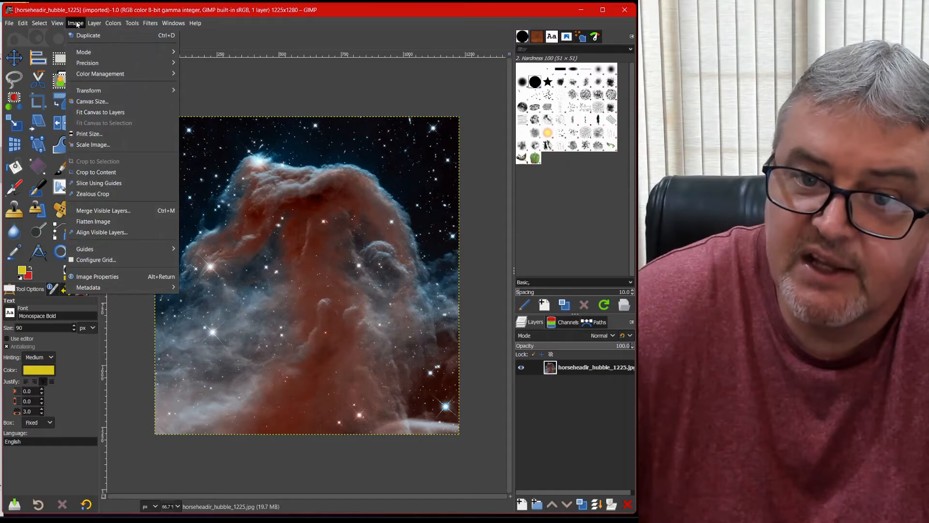
left_click(92, 145)
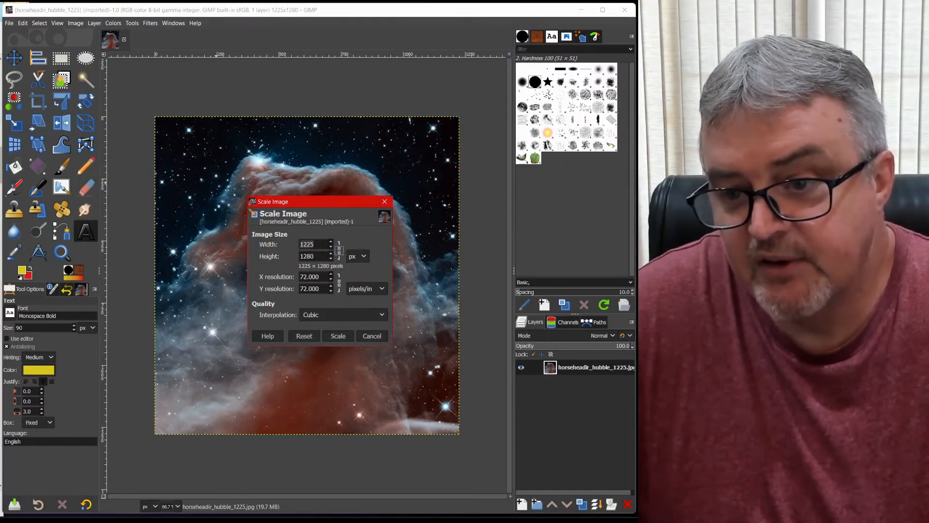
type("200")
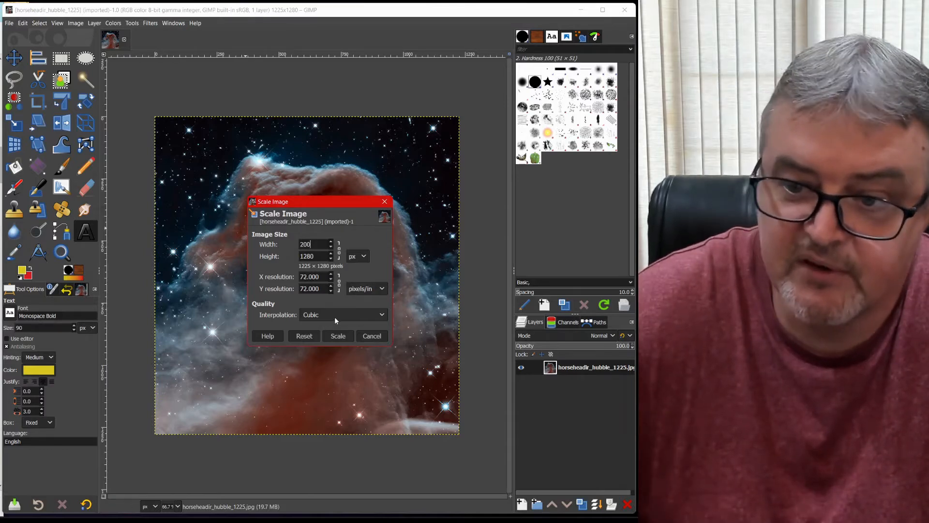
left_click(336, 335)
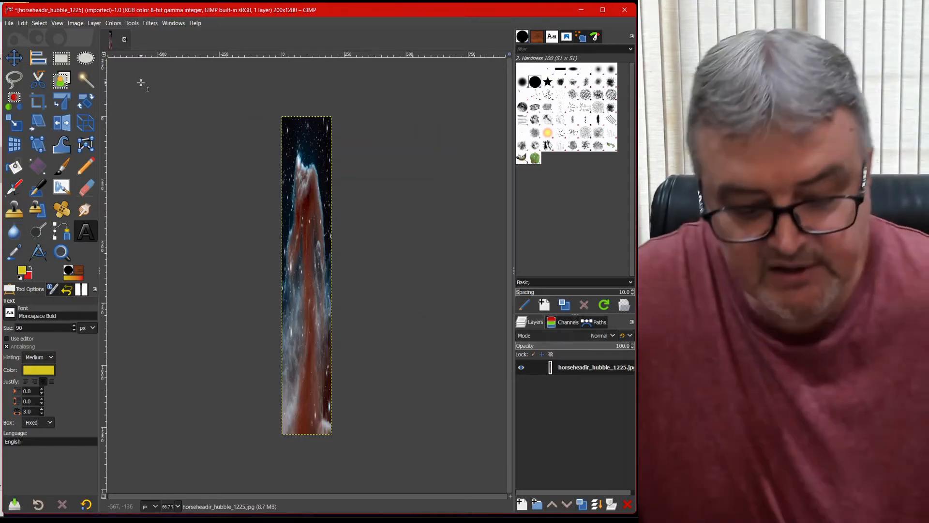
key("ctrl+z")
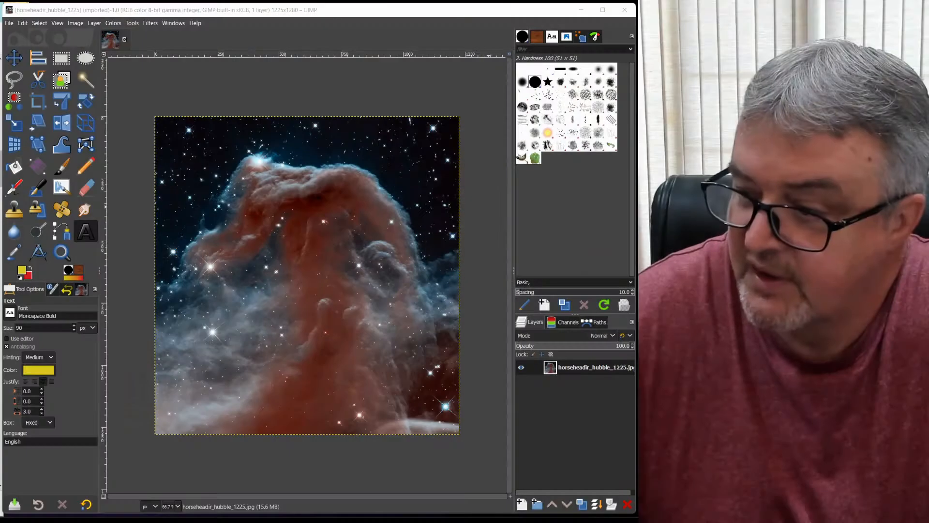
Scale the Horsehead Nebula picture down to 600 × 627 px with width and height linked and cubic interpolation.
left_click(69, 24)
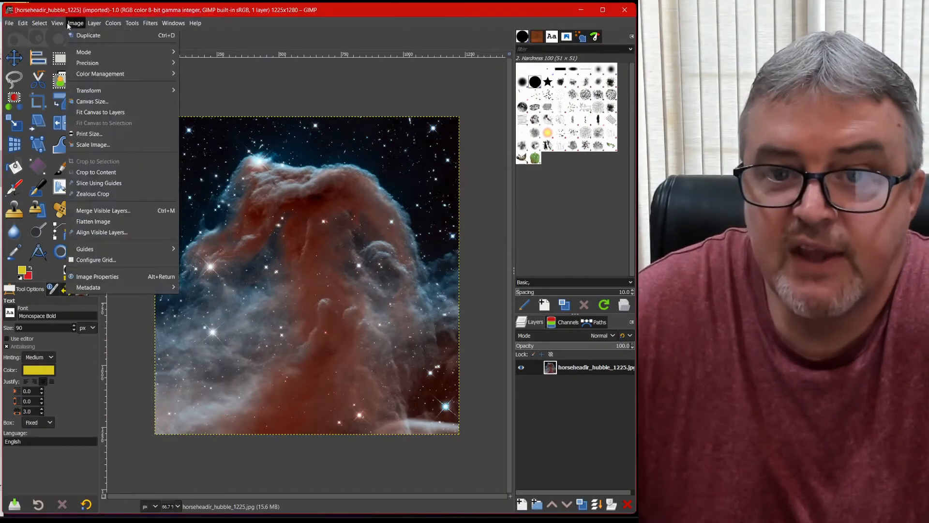
left_click(97, 144)
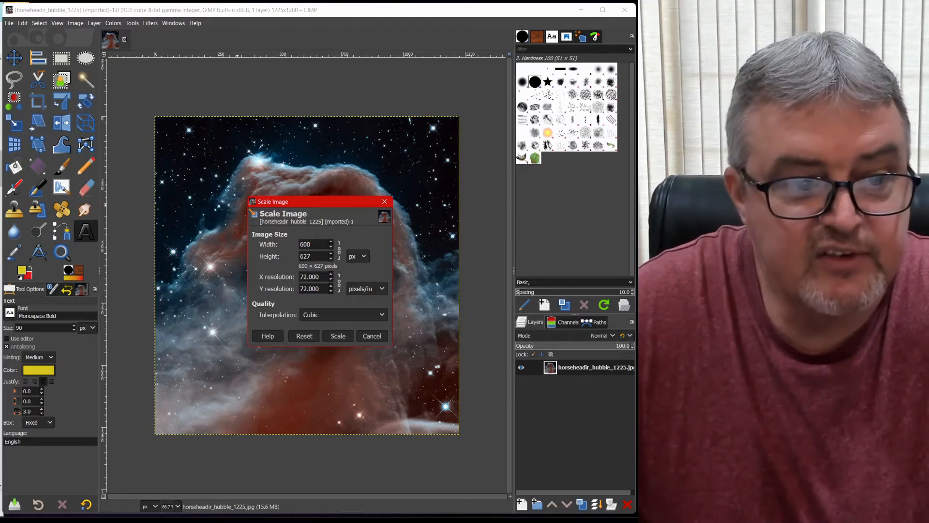
left_click(337, 336)
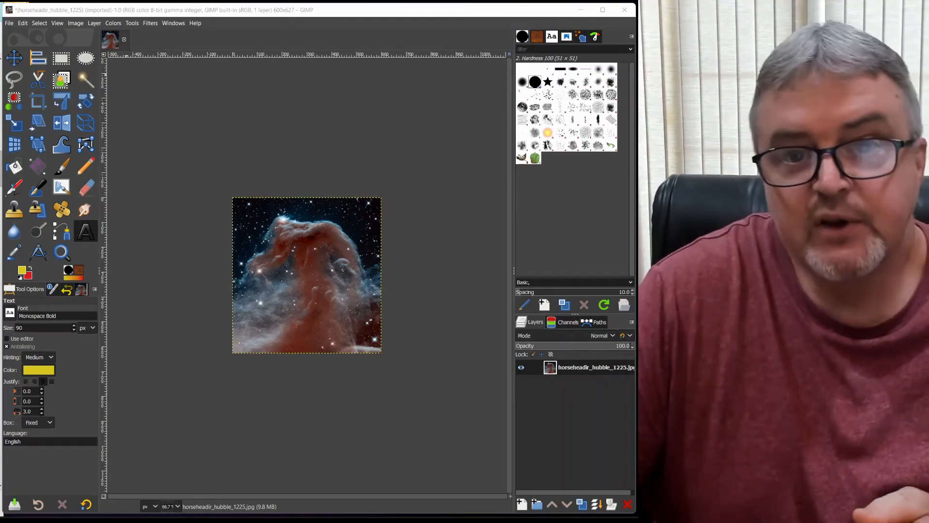
Create a new portrait image from the A4 (300 ppi) template with the default fill, and close it.
left_click(7, 23)
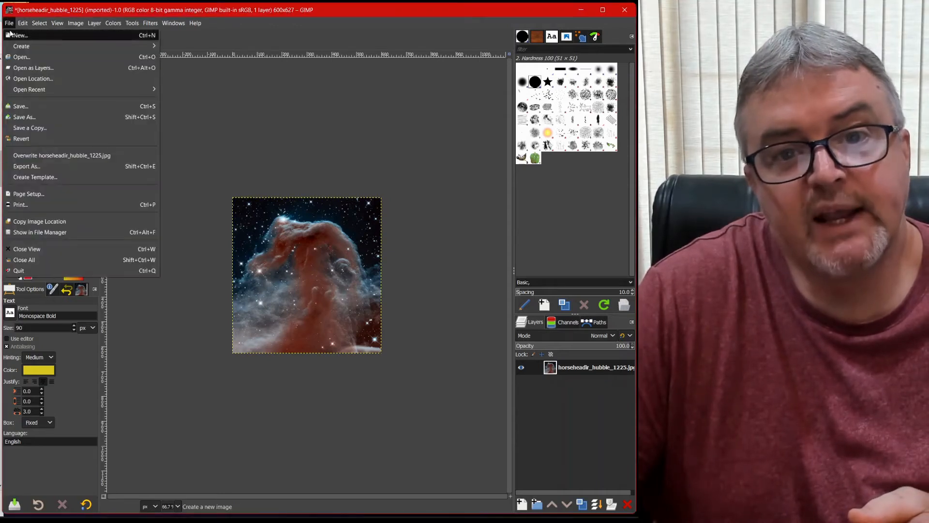
left_click(33, 36)
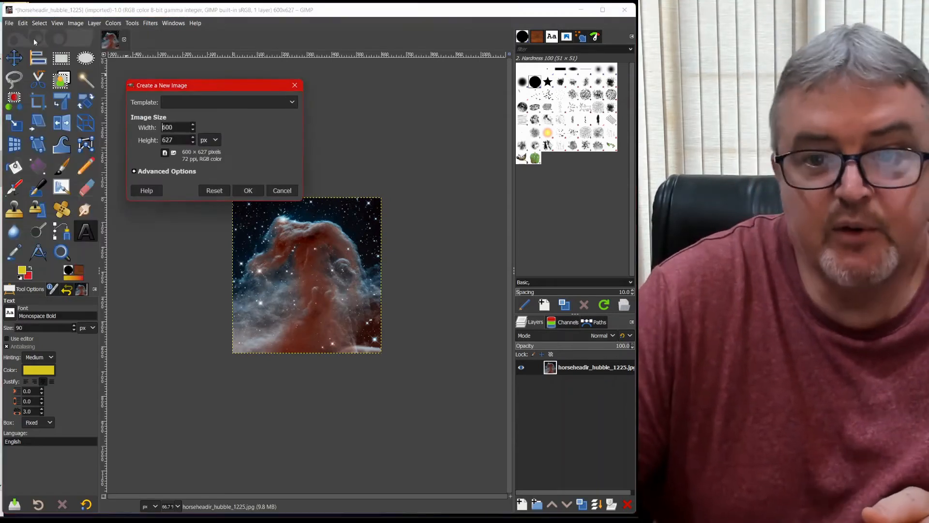
left_click(187, 102)
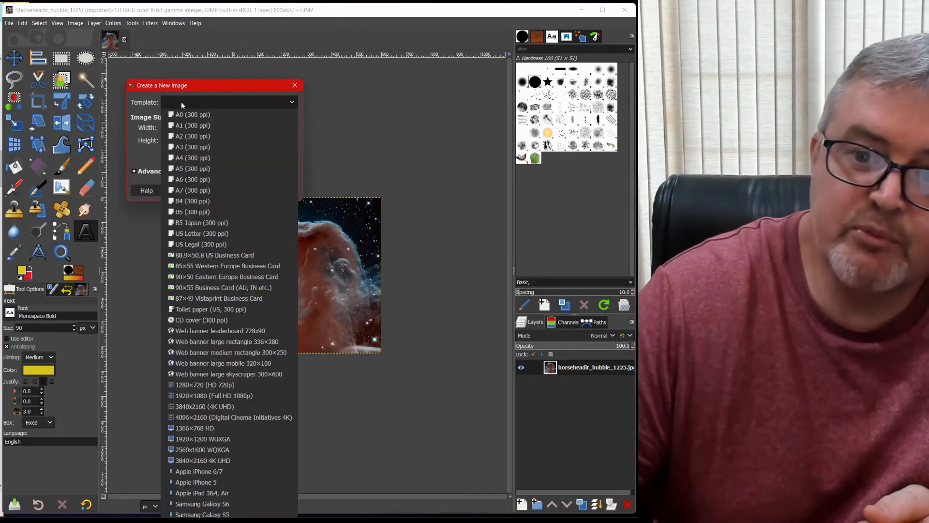
left_click(205, 159)
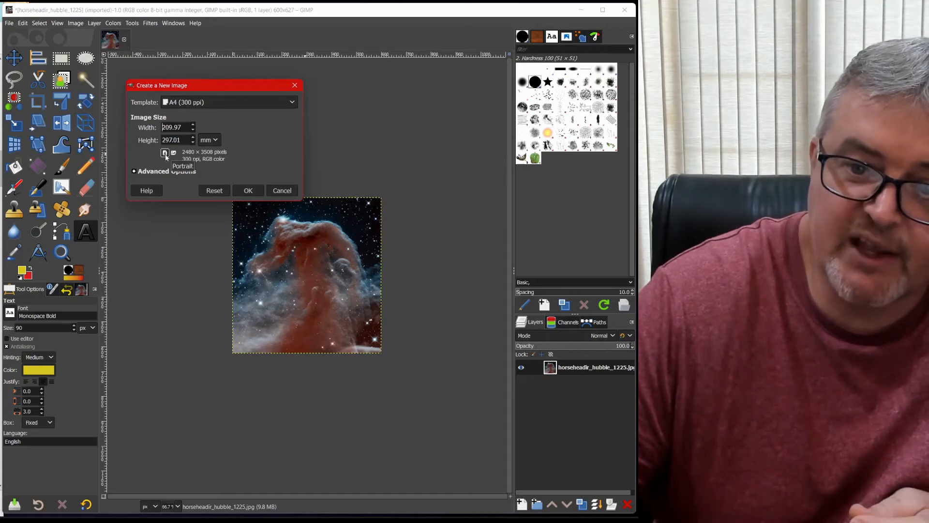
left_click(248, 190)
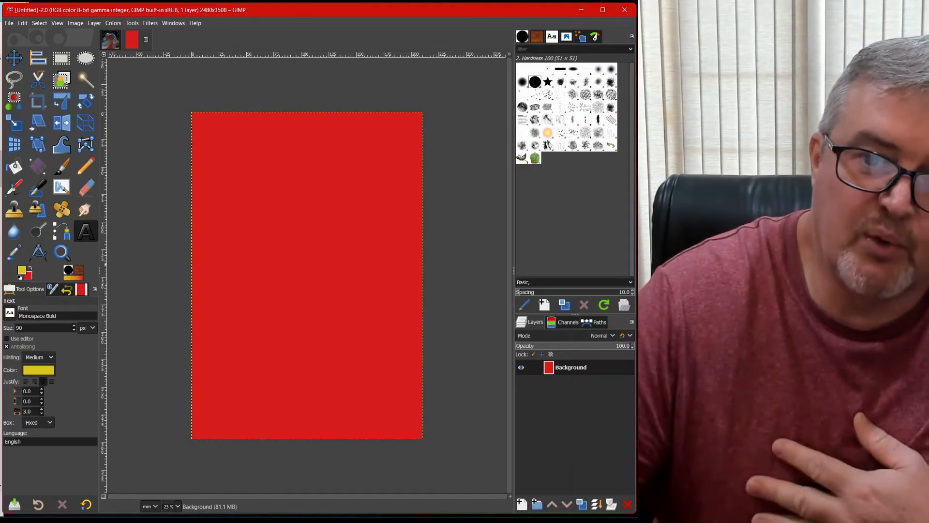
left_click(146, 39)
Create a new image from the A4 (300 ppi) template with its fill set to White.
left_click(11, 24)
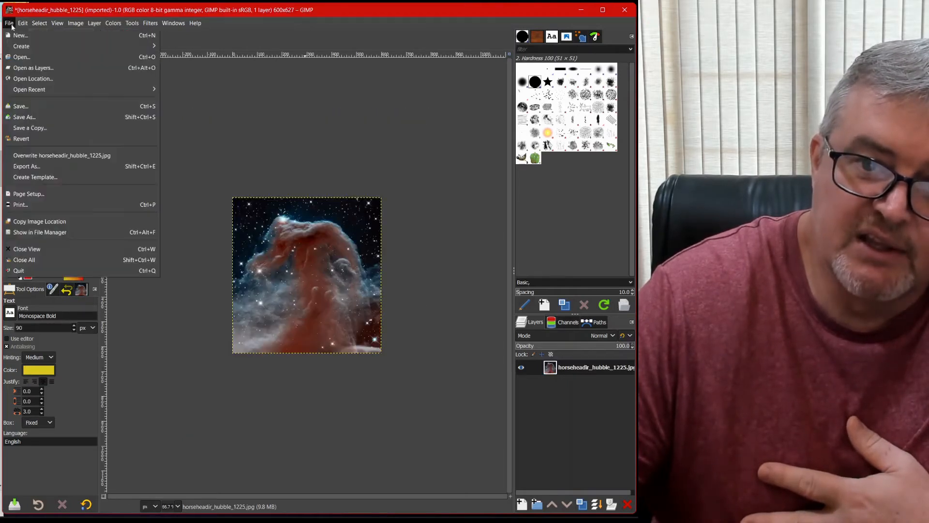
left_click(21, 35)
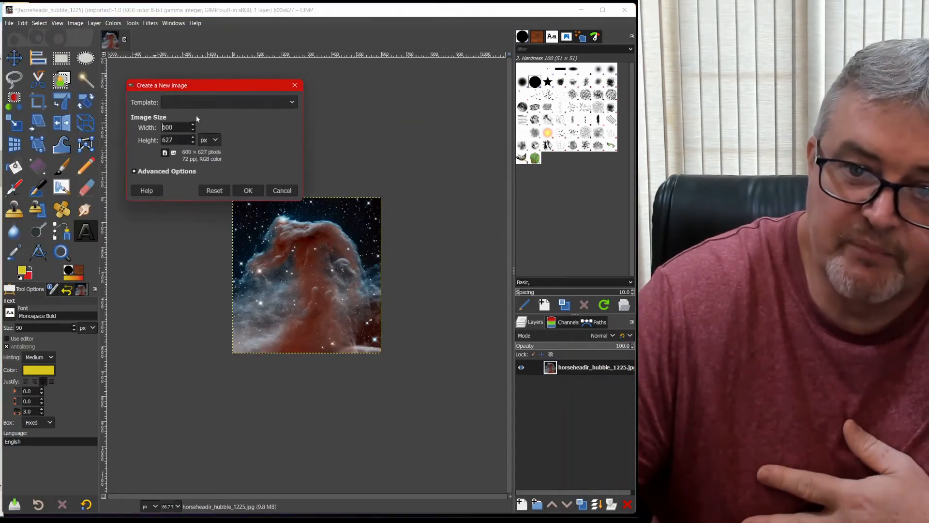
left_click(199, 102)
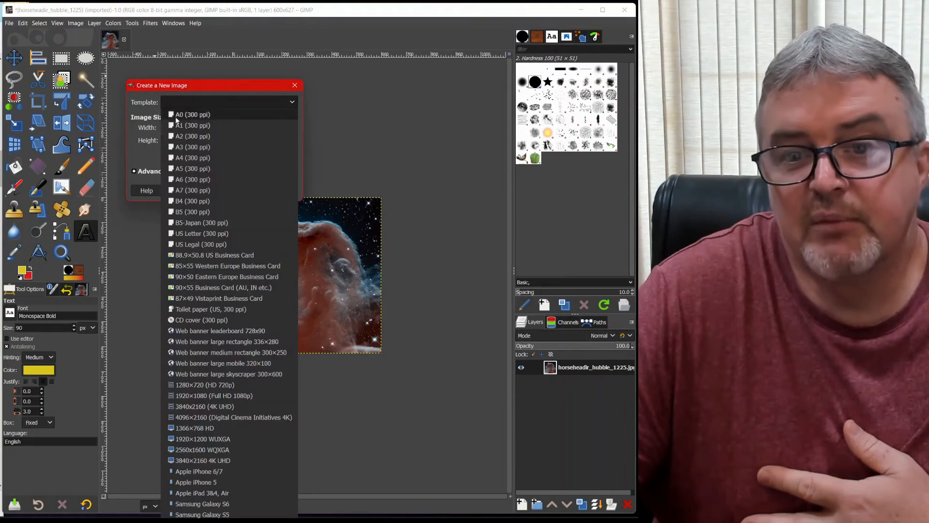
left_click(176, 155)
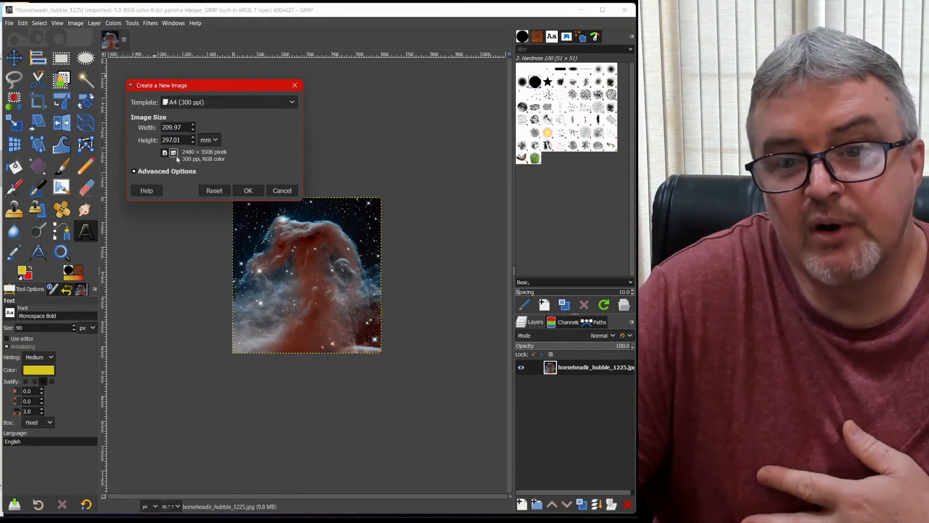
left_click(135, 171)
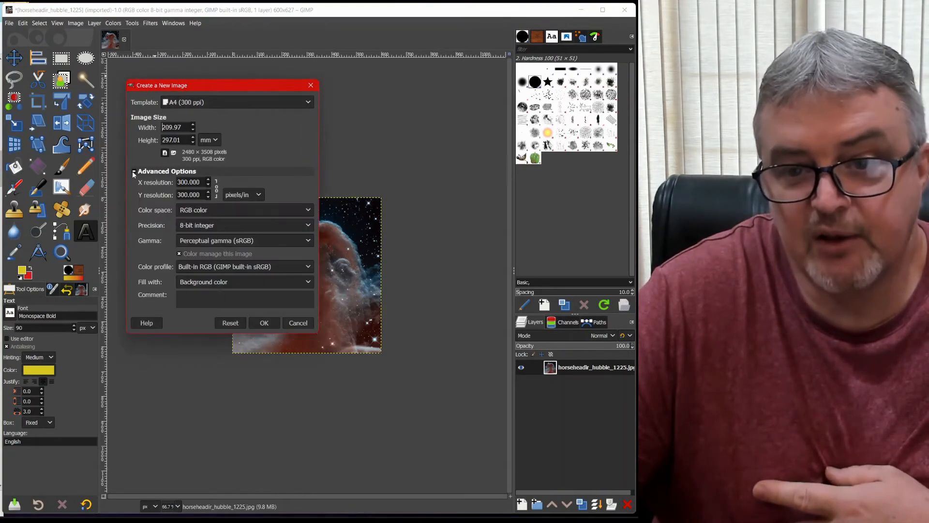
left_click(213, 283)
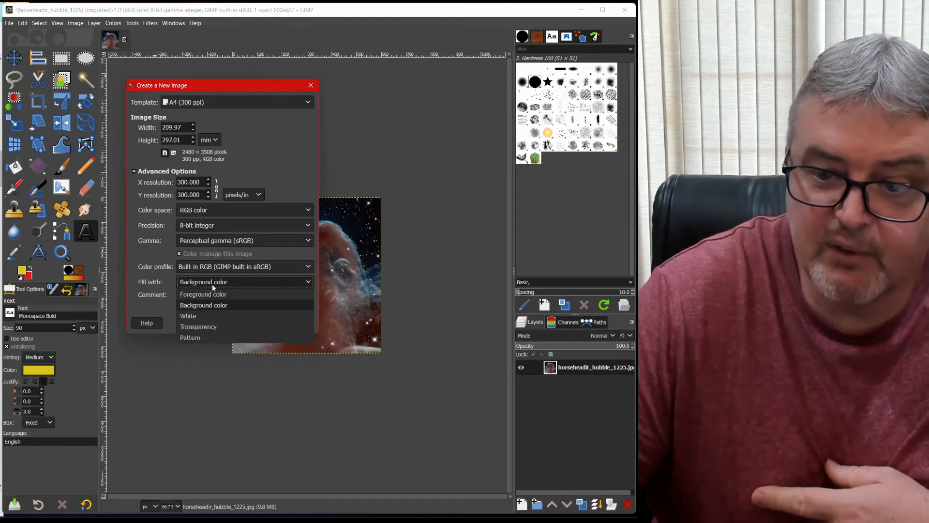
left_click(191, 315)
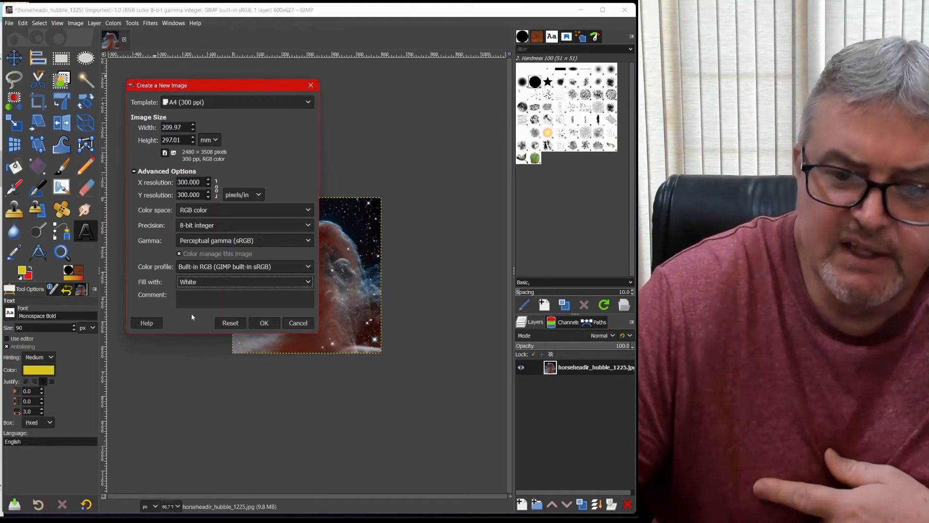
left_click(264, 323)
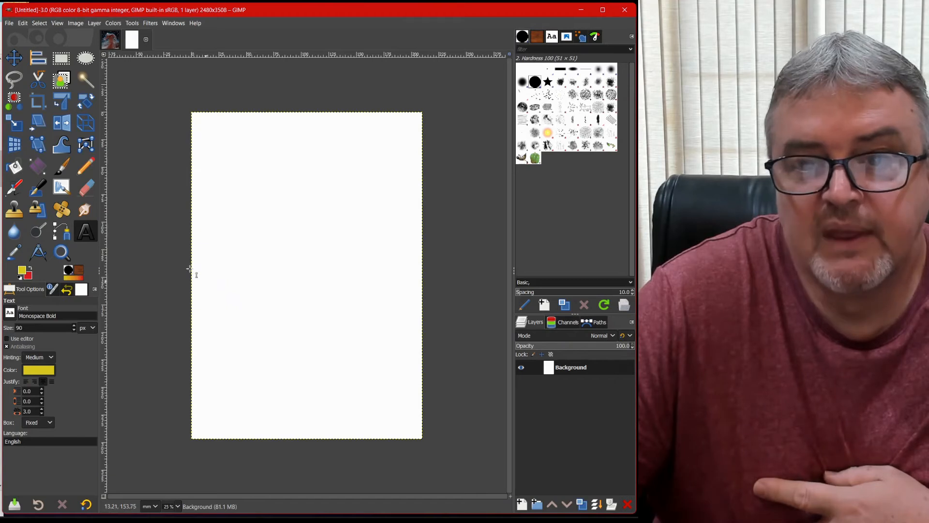
left_click(112, 46)
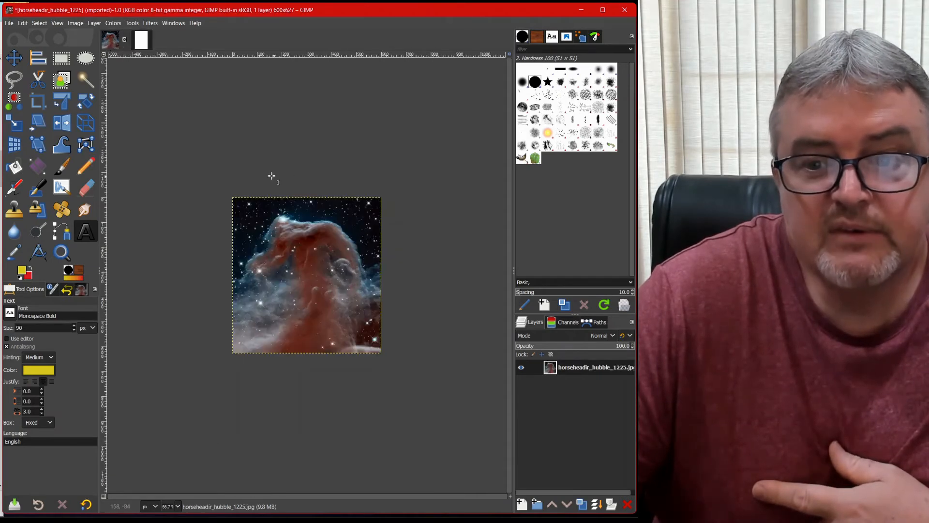
left_click(138, 39)
left_click(118, 44)
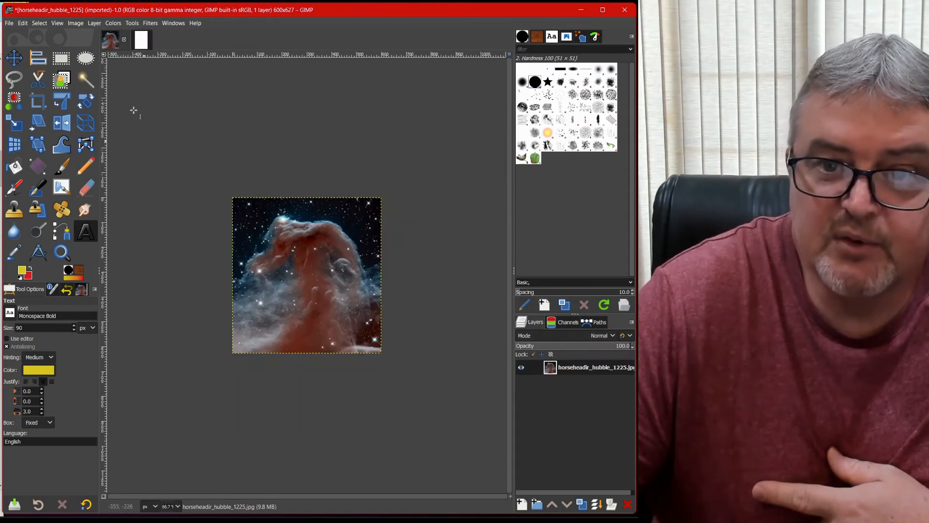
left_click(144, 43)
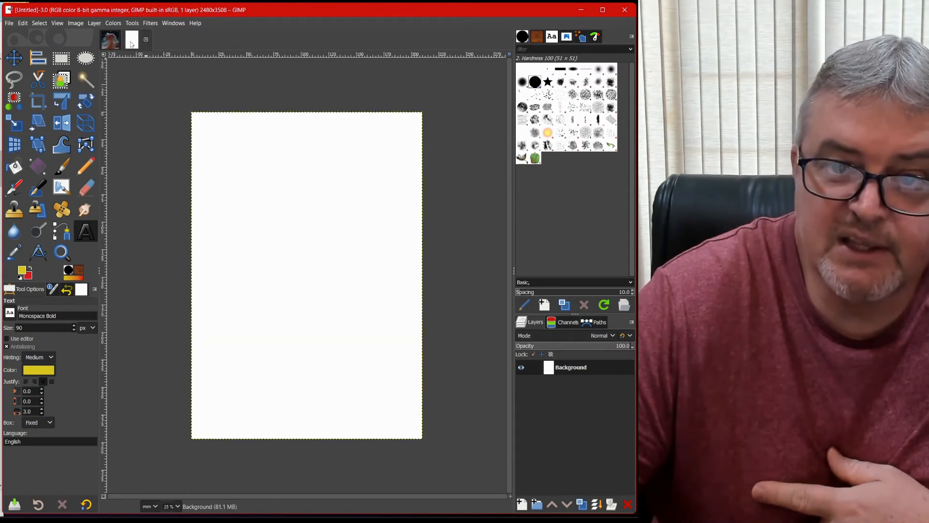
Select the entire scaled Horsehead Nebula picture and copy it.
left_click(109, 45)
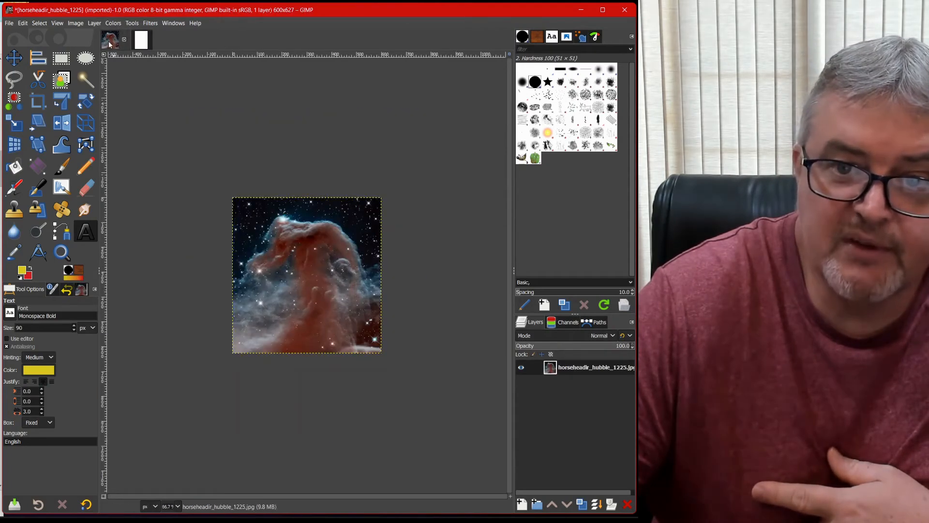
left_click(23, 23)
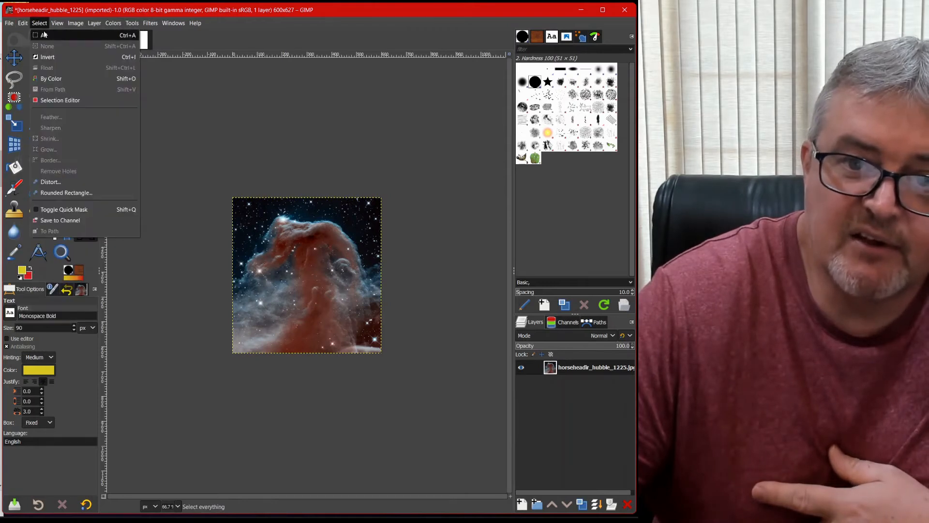
left_click(43, 34)
left_click(23, 24)
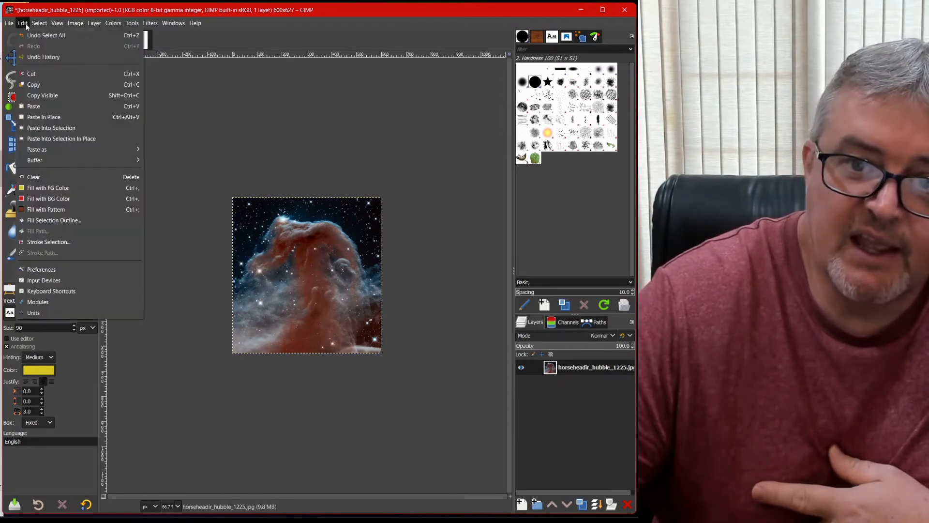
left_click(34, 85)
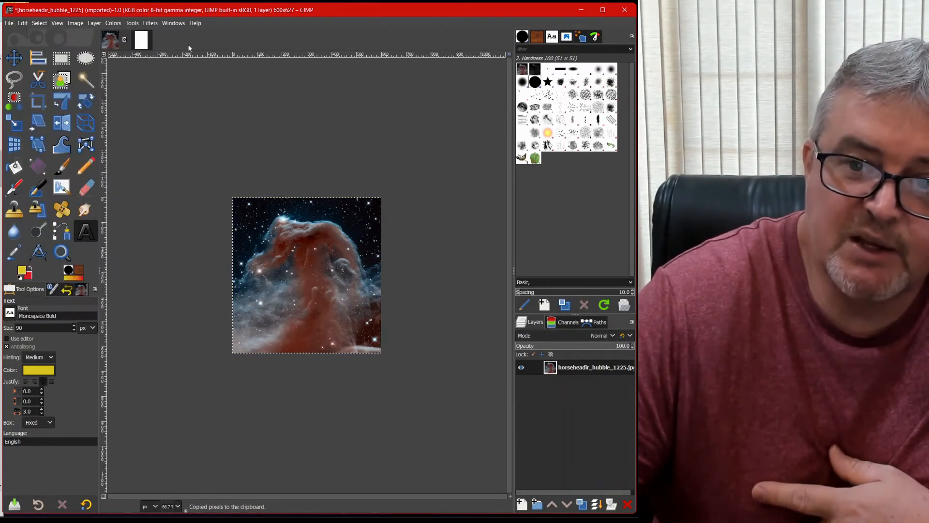
Return from the blank A4 image to the nebula picture, select all of it and copy it again.
left_click(141, 42)
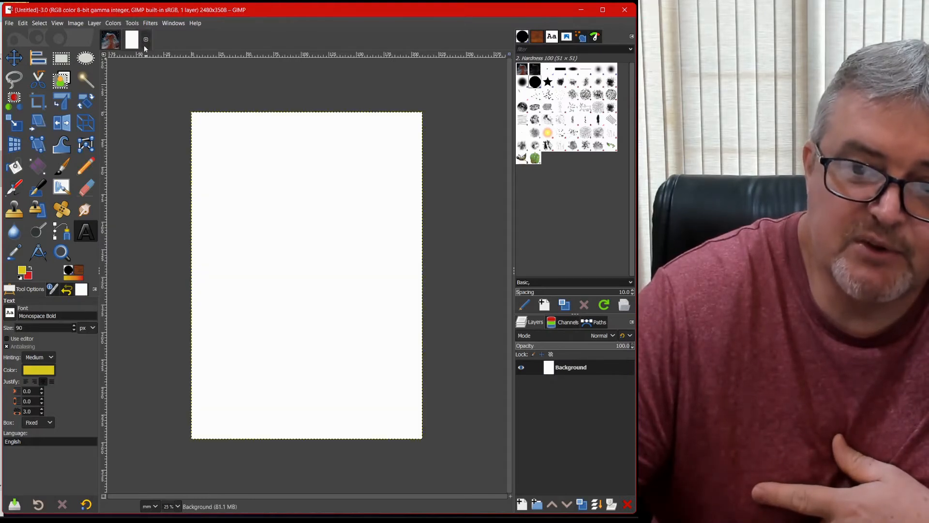
left_click(115, 42)
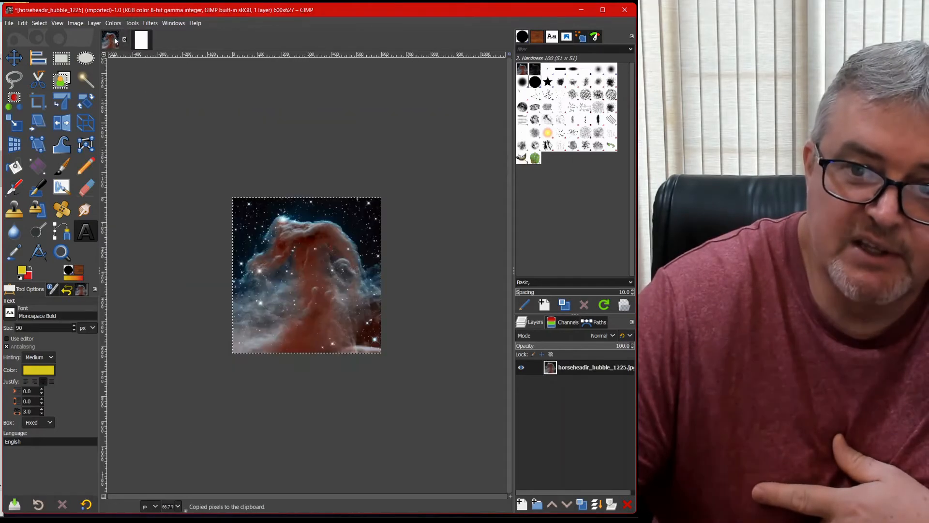
left_click(39, 23)
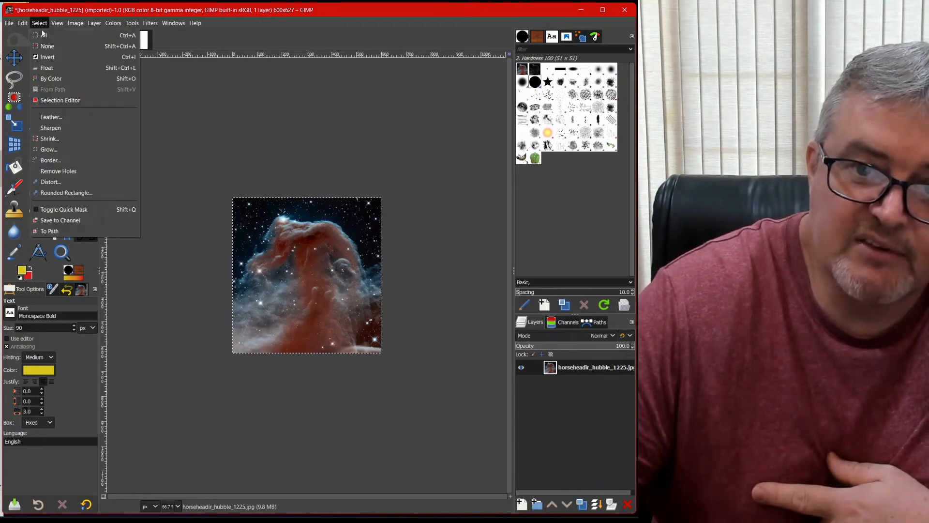
left_click(45, 34)
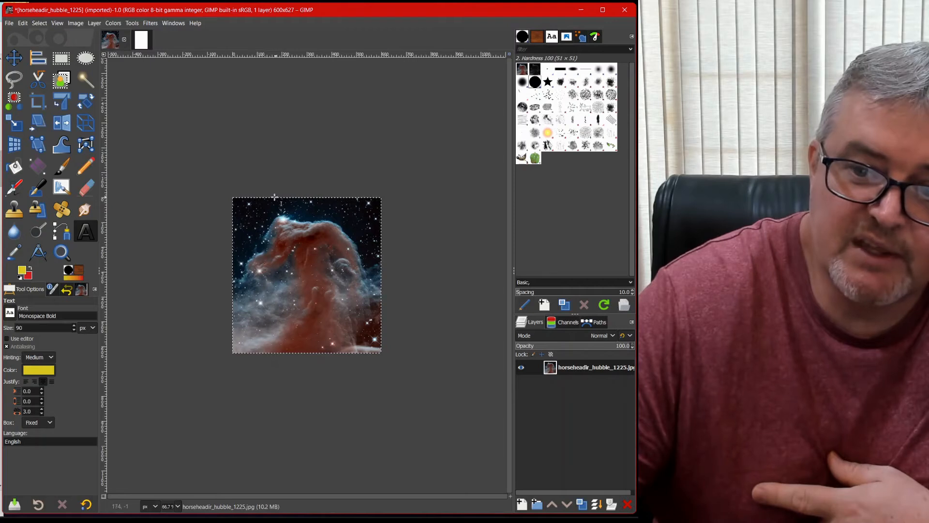
left_click(24, 23)
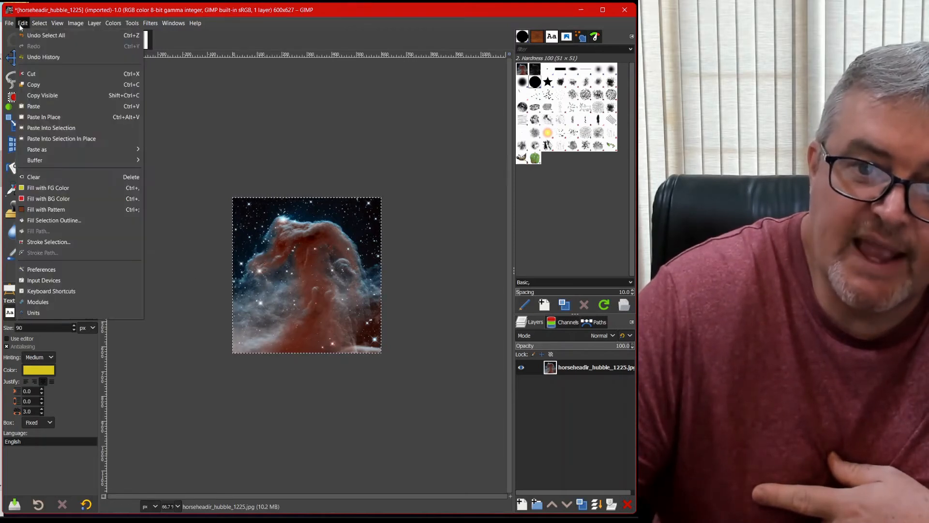
left_click(43, 83)
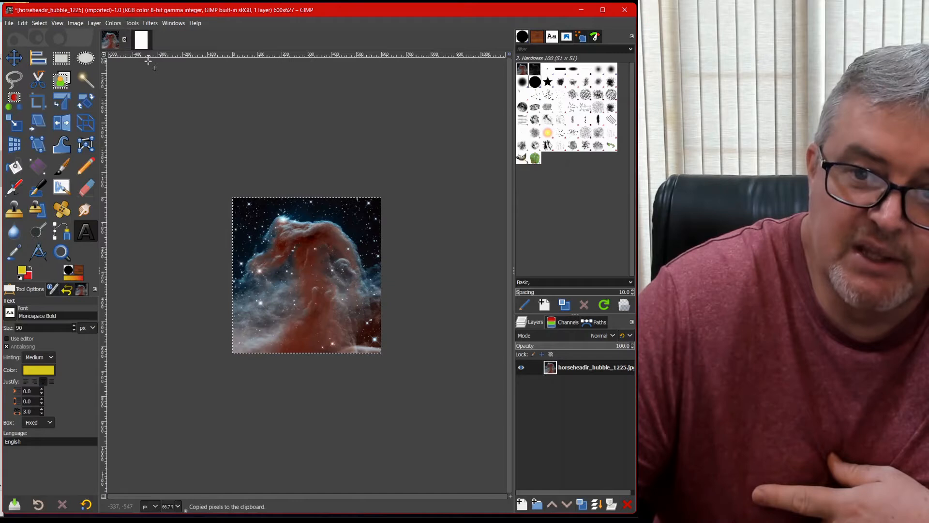
Paste the copied nebula picture into the blank white A4 image as a new layer.
left_click(144, 43)
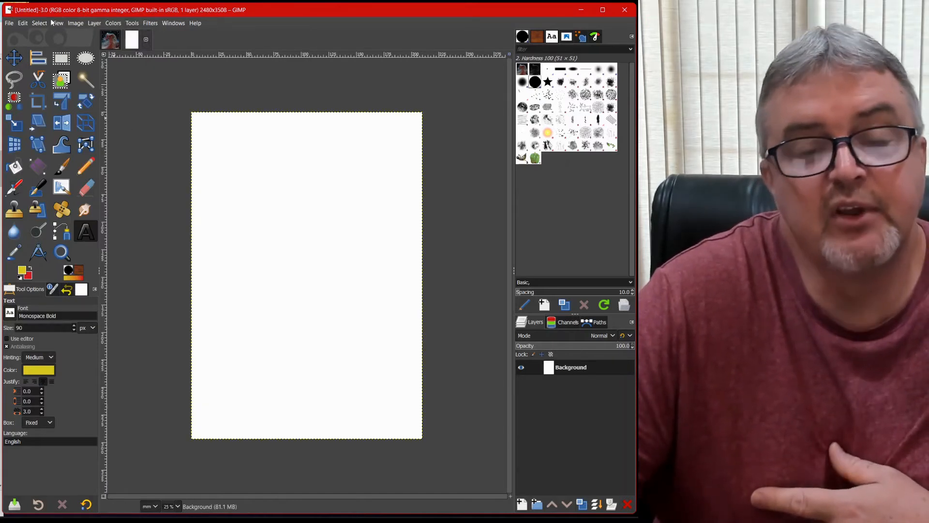
left_click(23, 24)
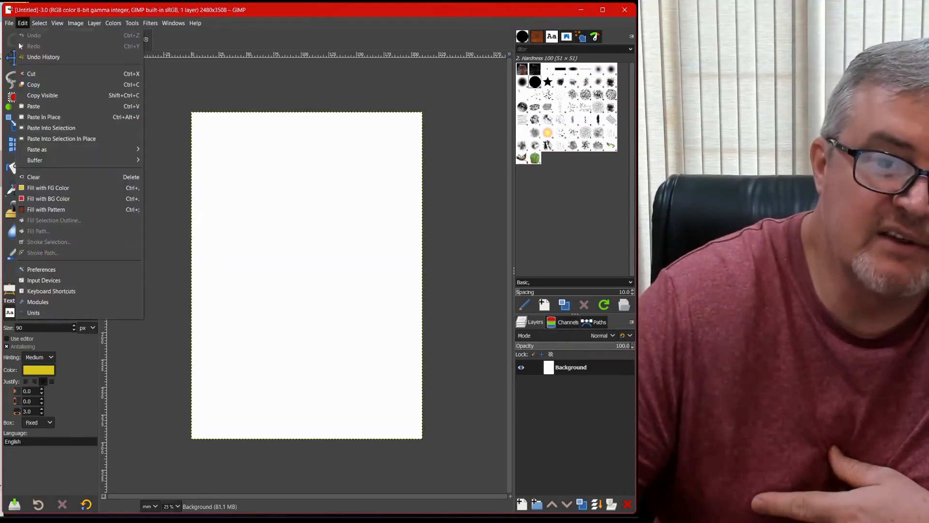
mouse_move(51, 151)
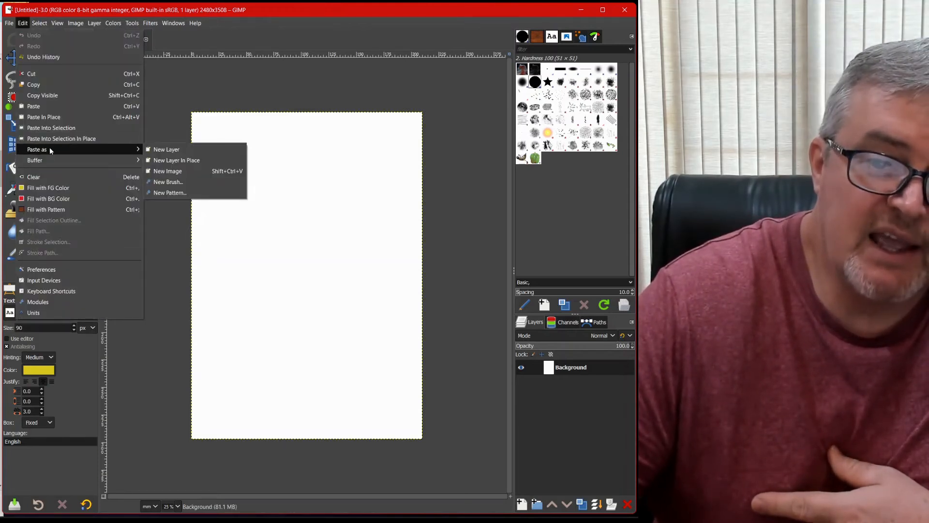
left_click(197, 158)
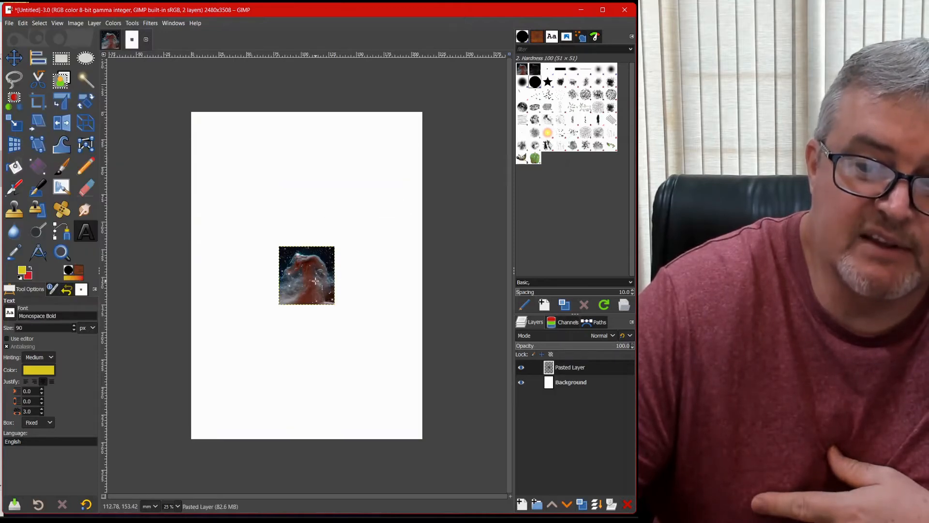
left_click_drag(314, 281, 276, 233)
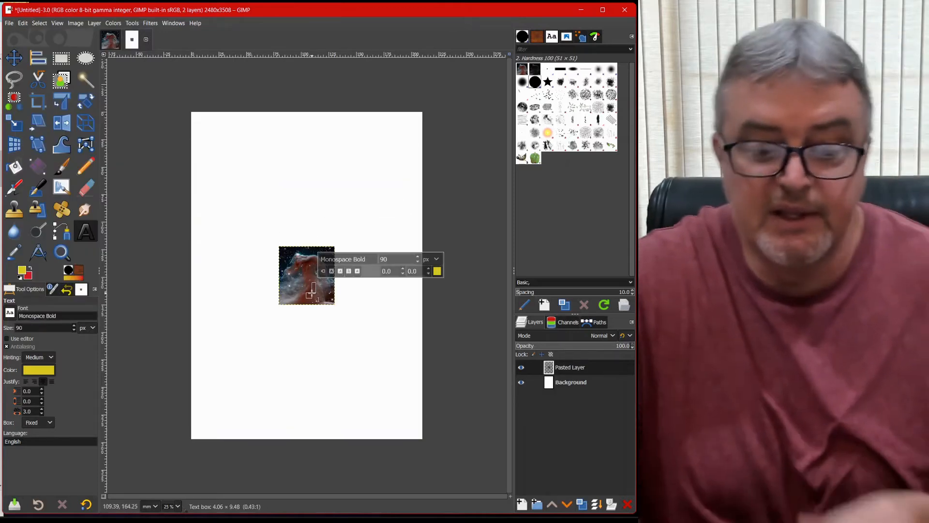
key("Escape")
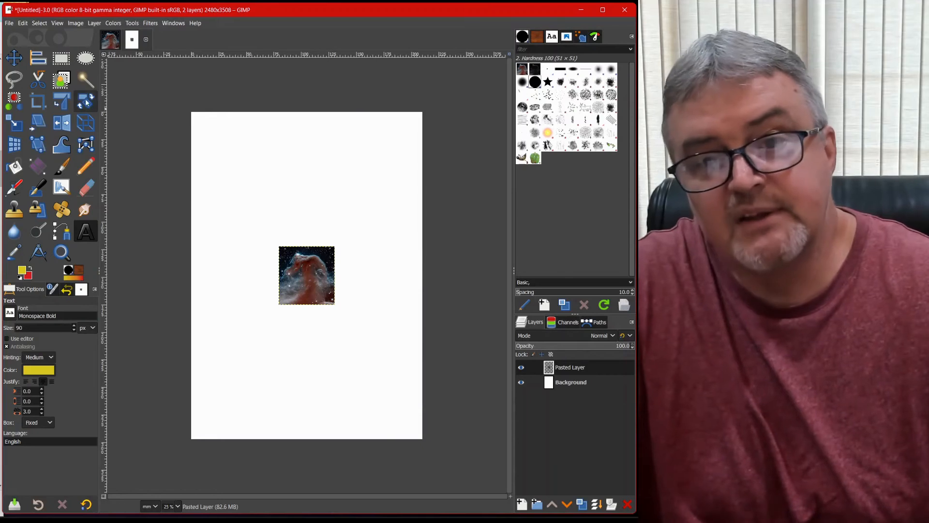
Move the pasted nebula layer from the page's center to the upper right part of the page.
key("m")
left_click_drag(324, 265, 395, 213)
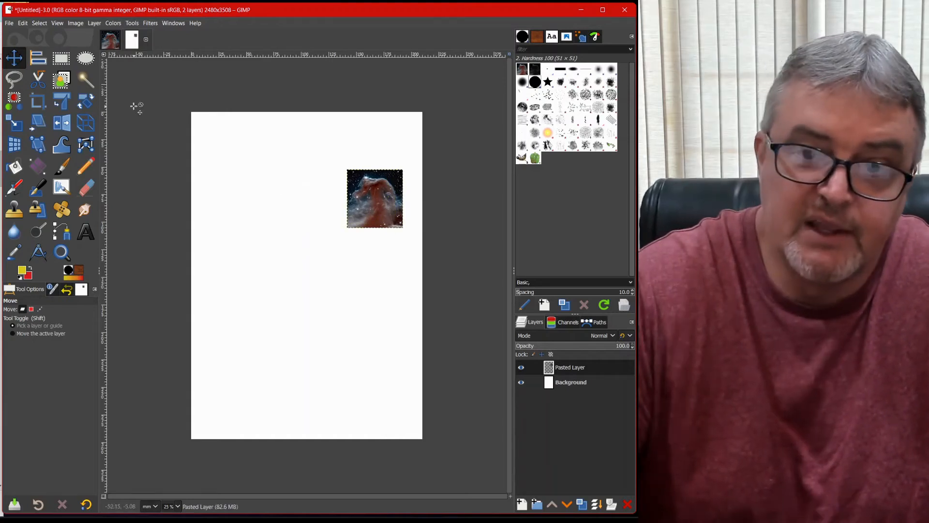
Add horseheadir_hubble_1225.jpg from the GIMP Quickies folder Change File Size as a new layer, converting it to the built-in sRGB profile.
left_click(9, 24)
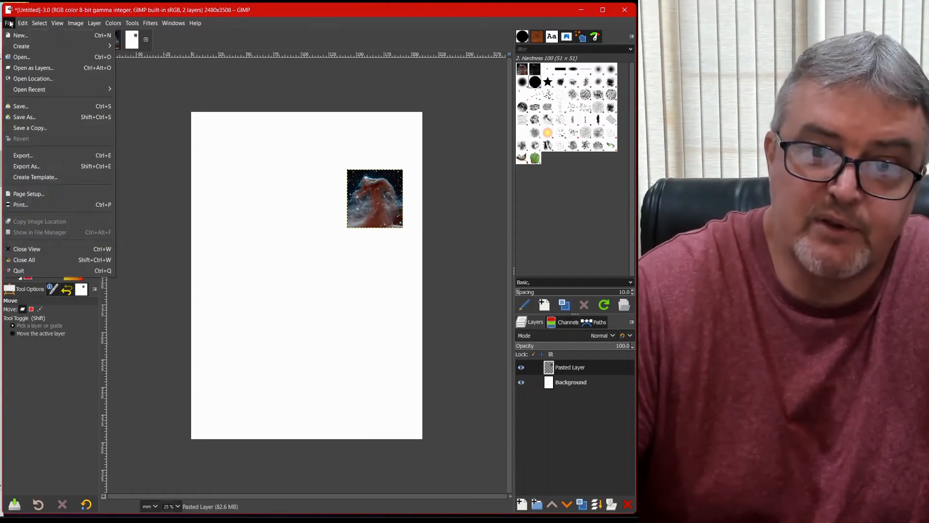
left_click(24, 68)
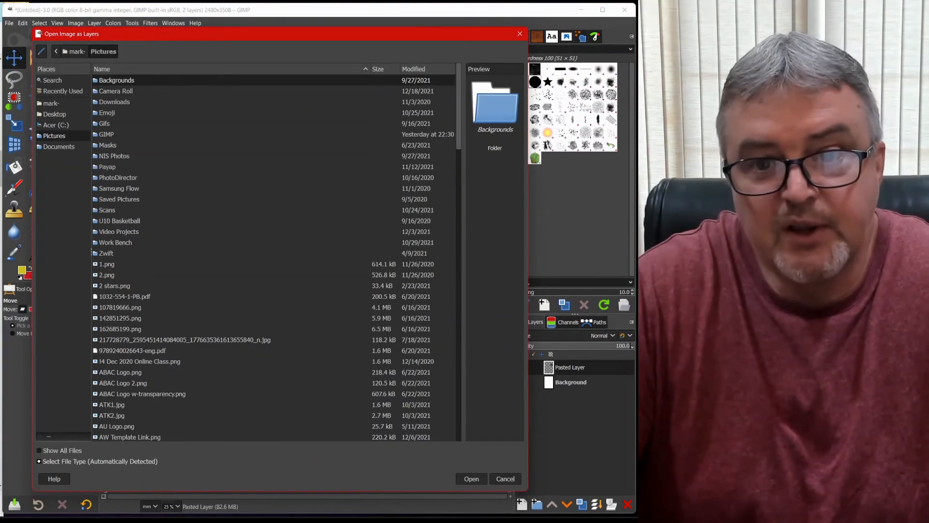
double_click(107, 134)
double_click(106, 80)
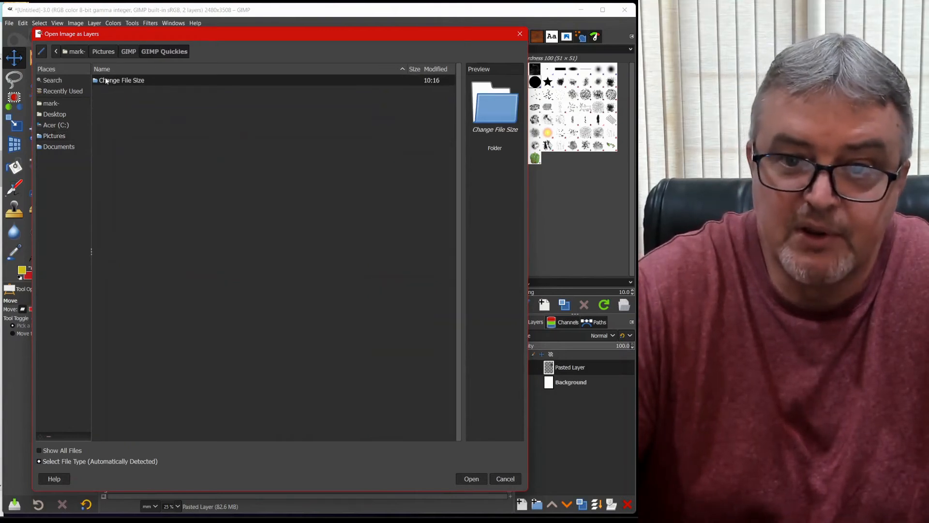
double_click(105, 79)
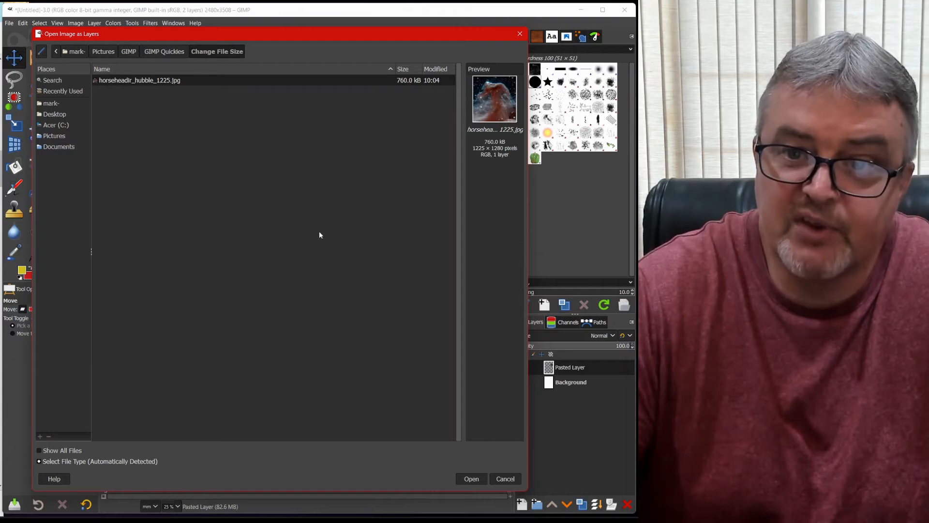
left_click(478, 481)
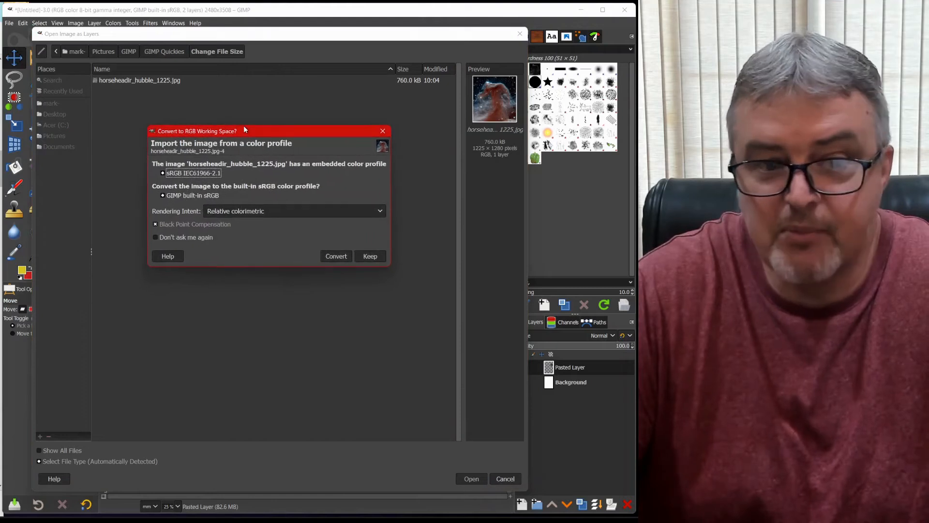
left_click(338, 256)
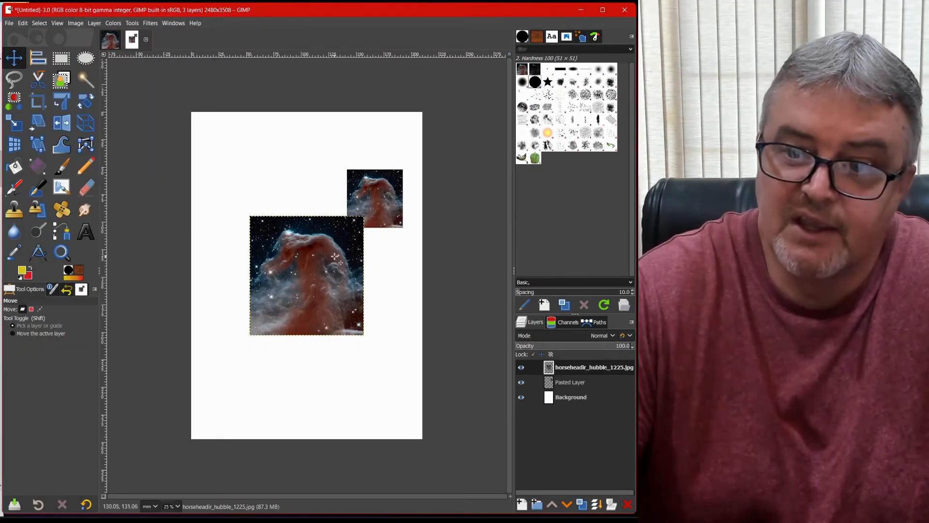
Arrange the two nebula pictures side by side, the large one at left and the small one at right, leaving room above for a heading.
left_click_drag(304, 270, 262, 178)
left_click_drag(373, 221, 373, 233)
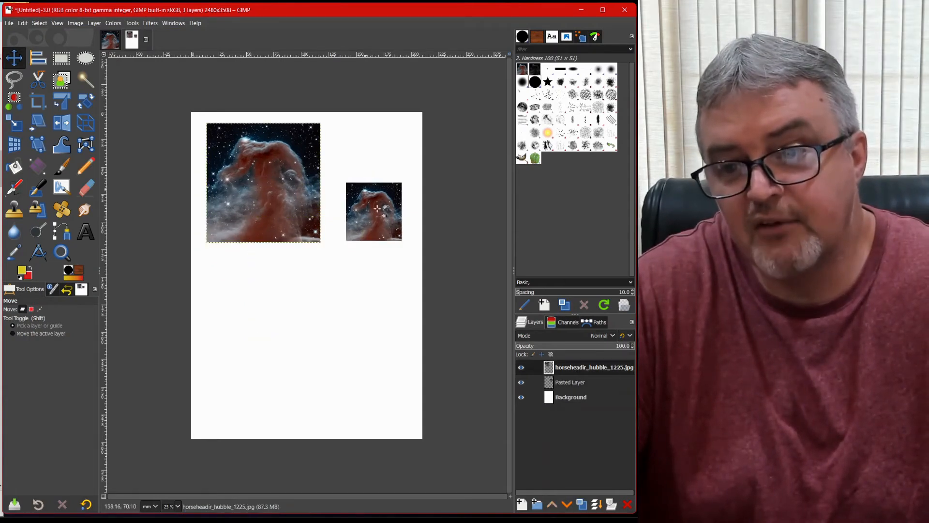
left_click_drag(227, 252, 225, 321)
left_click_drag(373, 218, 369, 268)
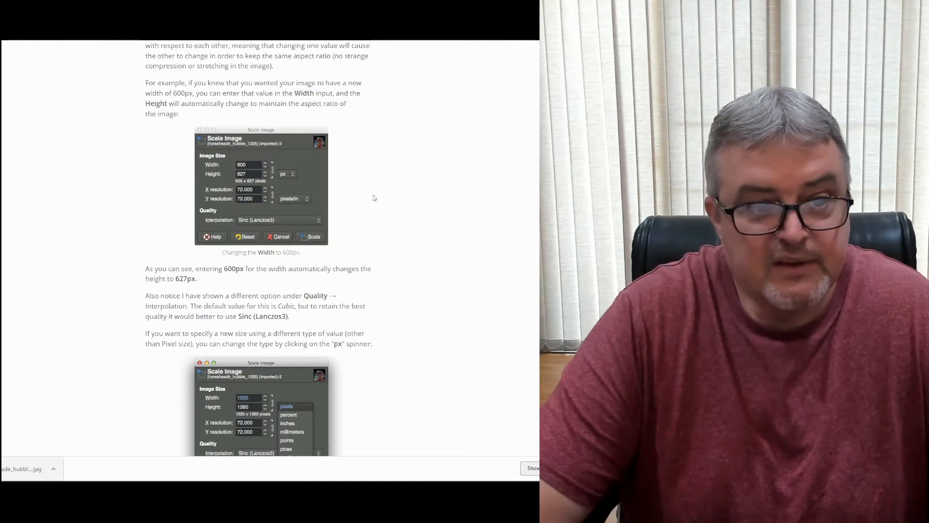
Switch to the tutorial web page and copy its heading "Changing the Size (Dimensions) of an Image (Scale)".
scroll(373, 194, "up", 3)
scroll(374, 196, "up", 15)
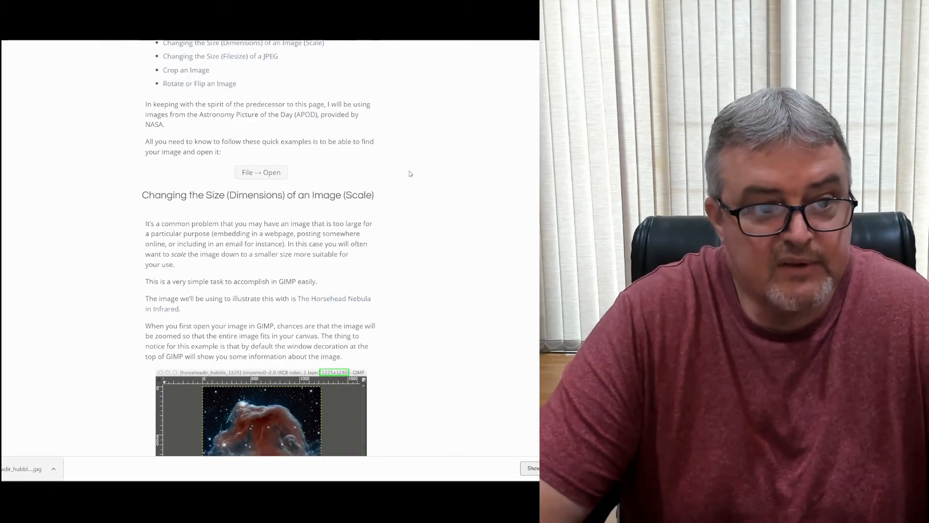
left_click_drag(141, 197, 376, 195)
right_click(360, 191)
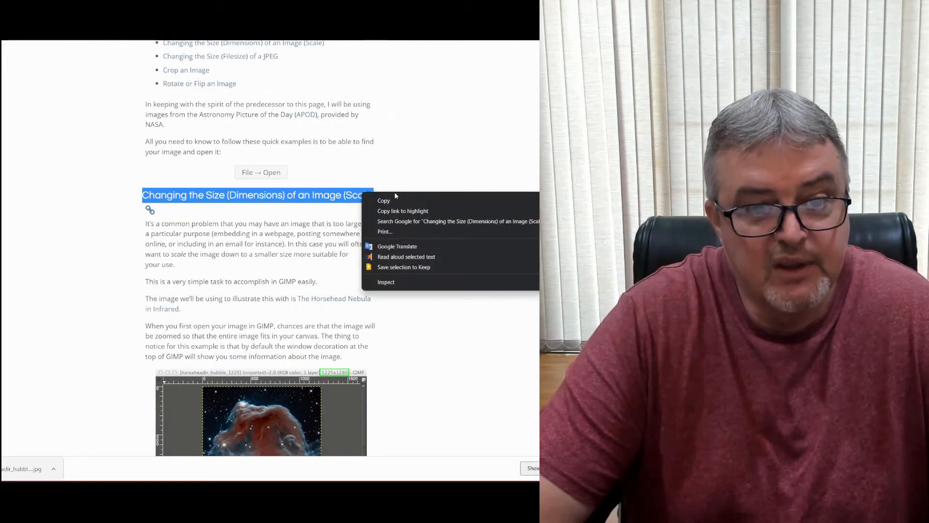
left_click(387, 200)
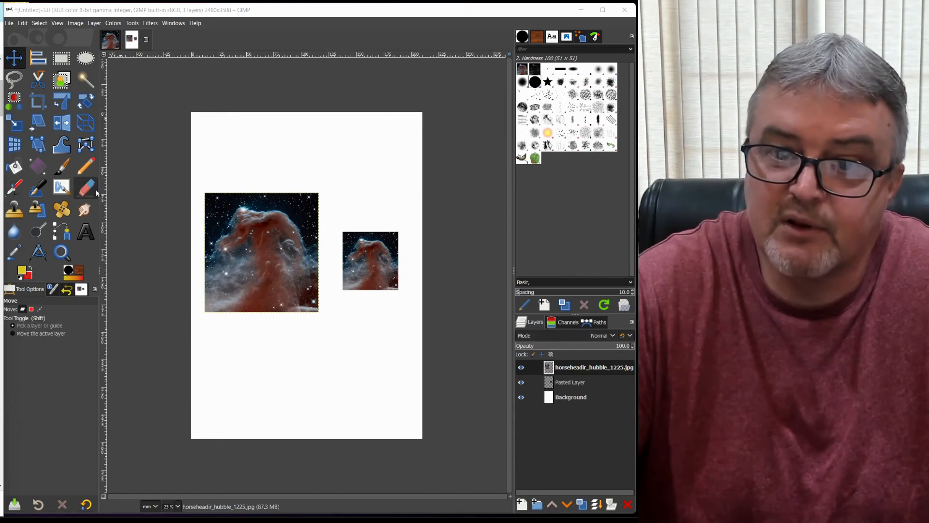
Back in GIMP, draw a text box across the top of the page above both pictures, slightly inside the page edges.
left_click(86, 232)
left_click_drag(192, 115, 426, 184)
left_click_drag(424, 182, 422, 176)
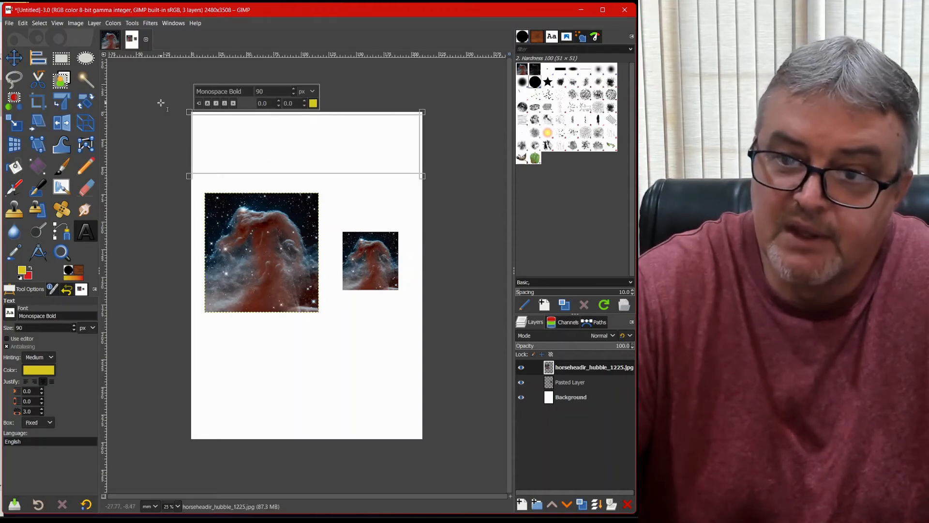
left_click_drag(189, 112, 198, 117)
left_click_drag(429, 183, 412, 172)
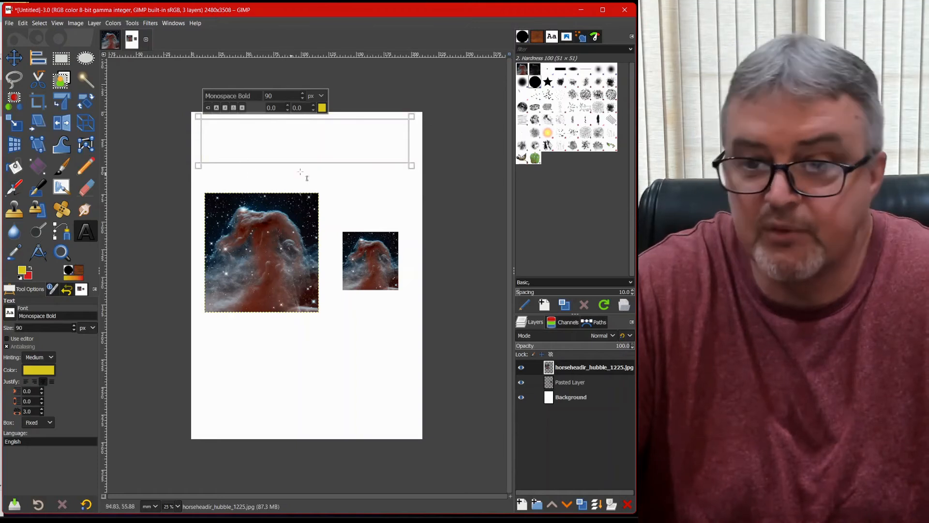
Try to set the text color of the still empty heading box to black (000000).
left_click(322, 108)
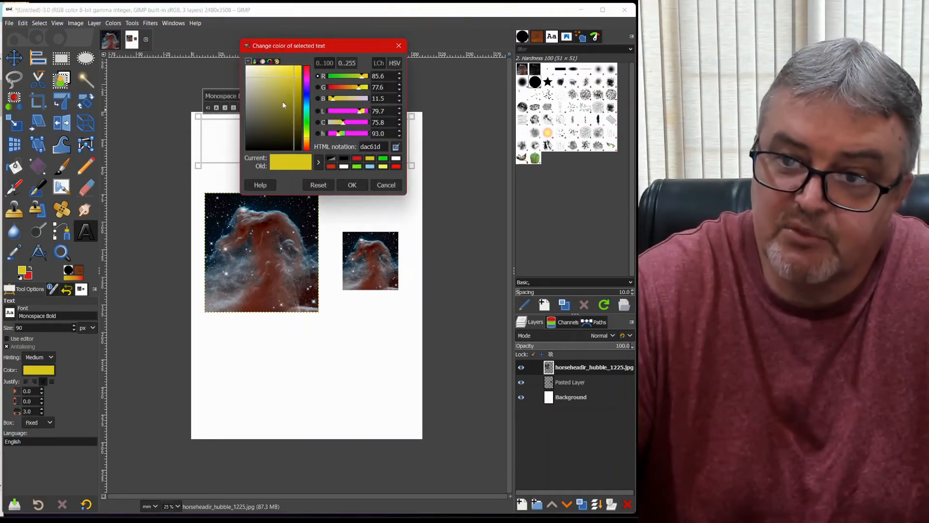
left_click(399, 46)
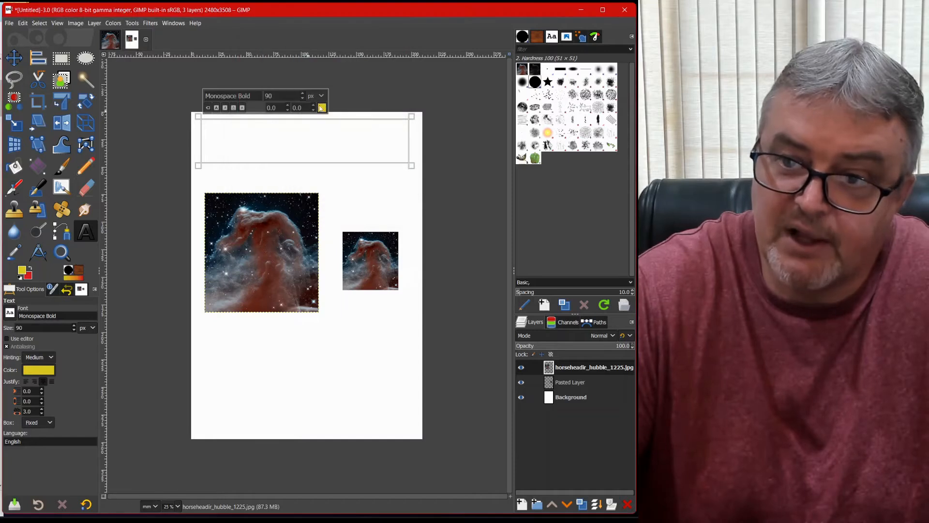
left_click(322, 108)
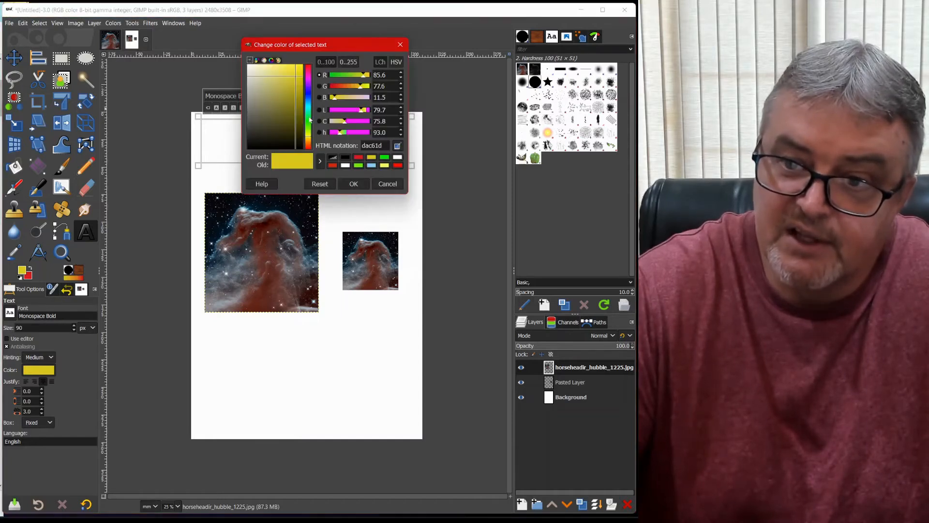
left_click_drag(297, 86, 247, 148)
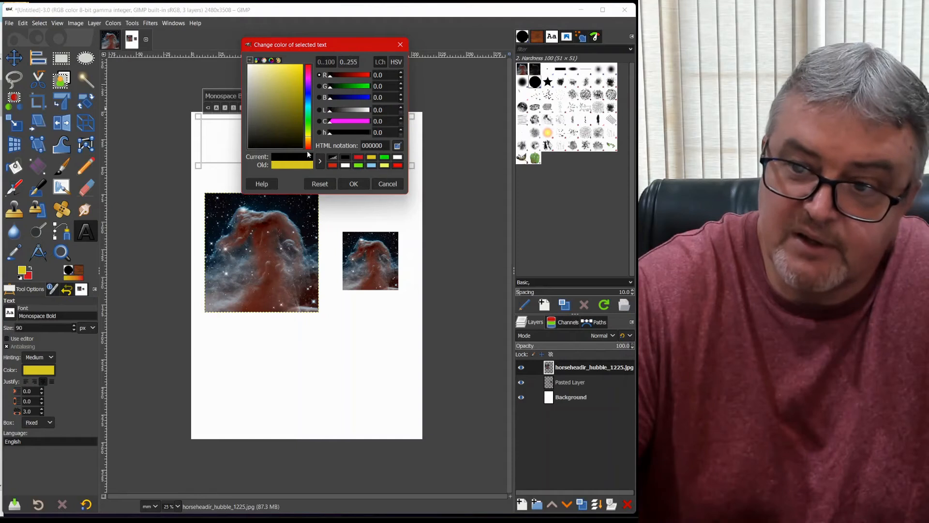
left_click(354, 184)
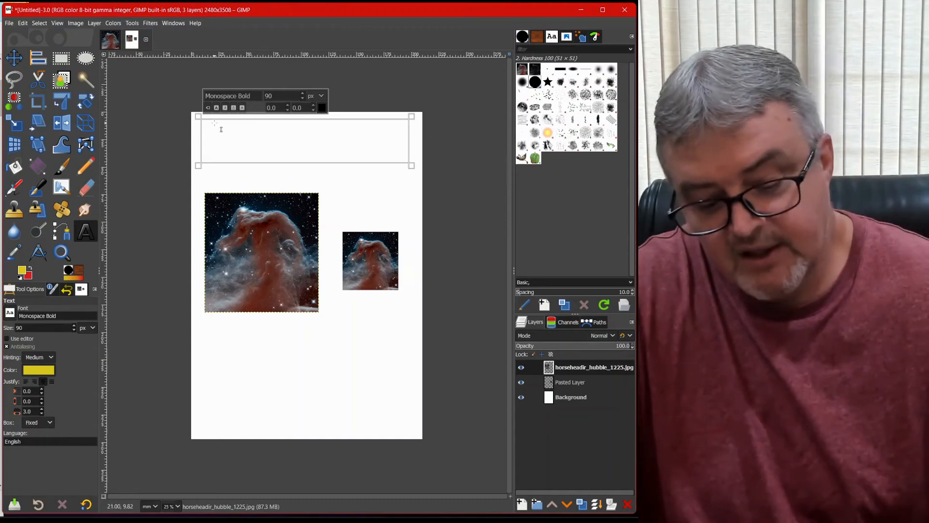
Paste the copied heading "Changing the Size (Dimensions) of an Image (Scale)" into the text box.
key("ctrl+v")
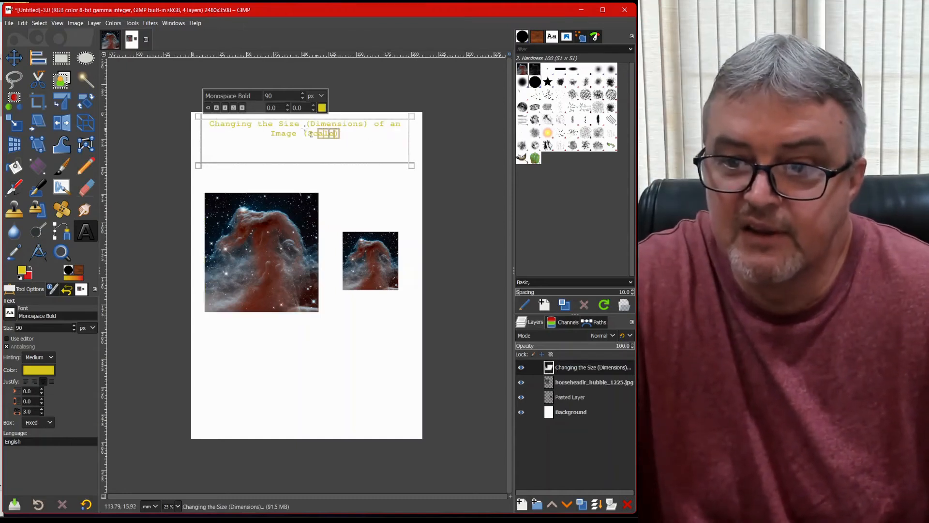
left_click_drag(310, 134, 225, 130)
left_click(353, 143)
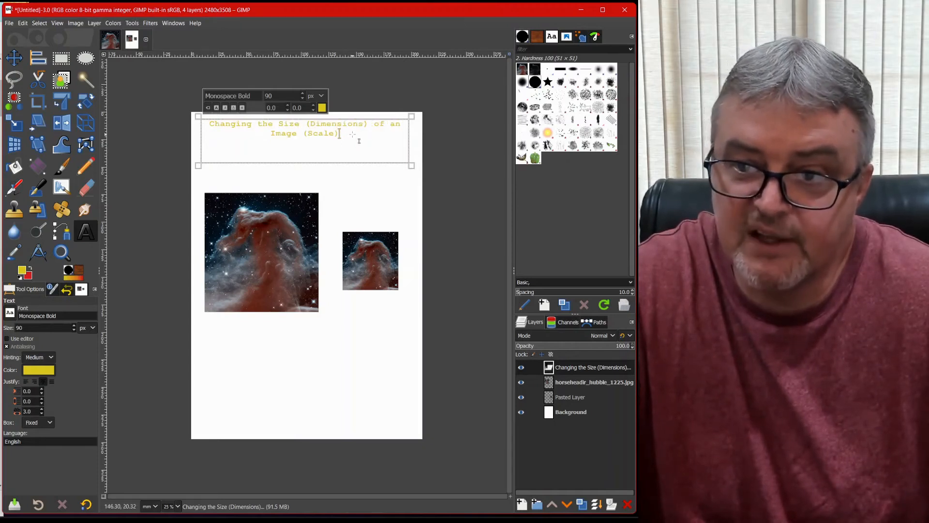
left_click_drag(354, 138, 299, 129)
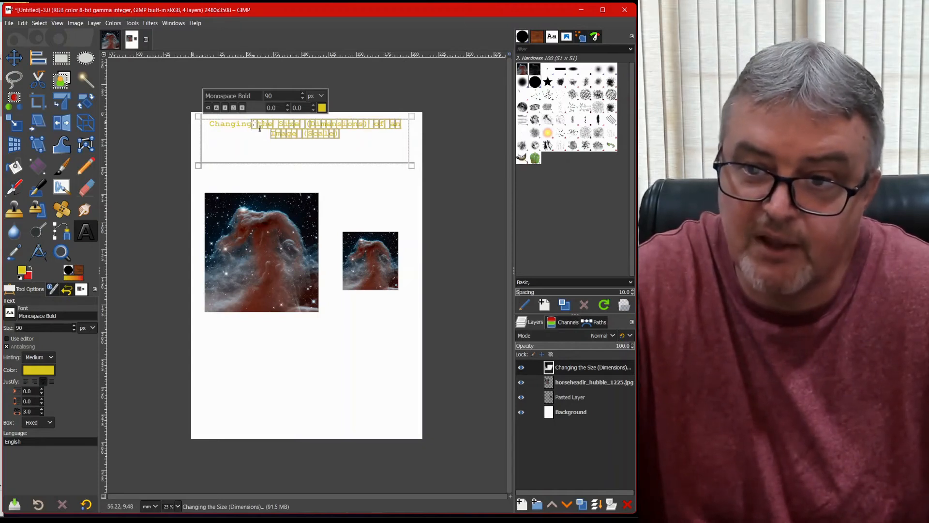
left_click(352, 149)
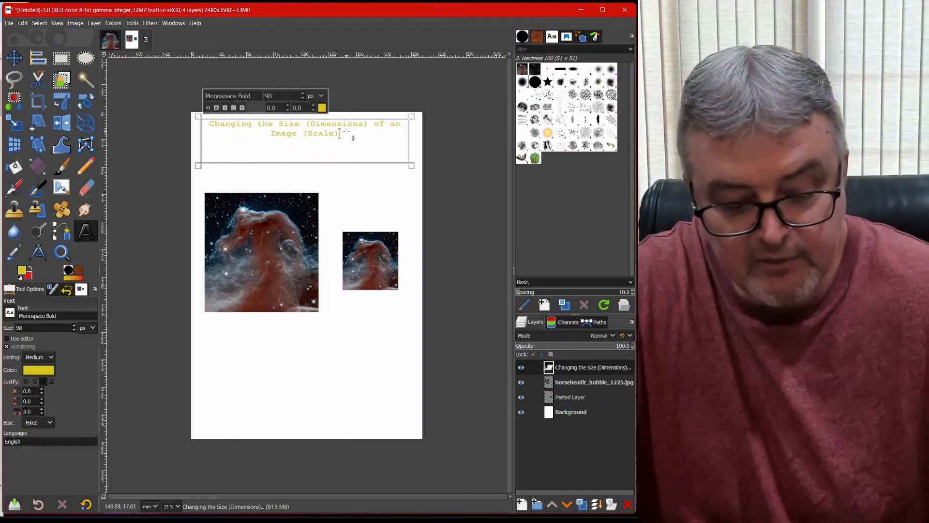
Select the whole heading text and set its color to black (000000) and its size to 134 px.
key("ctrl+a")
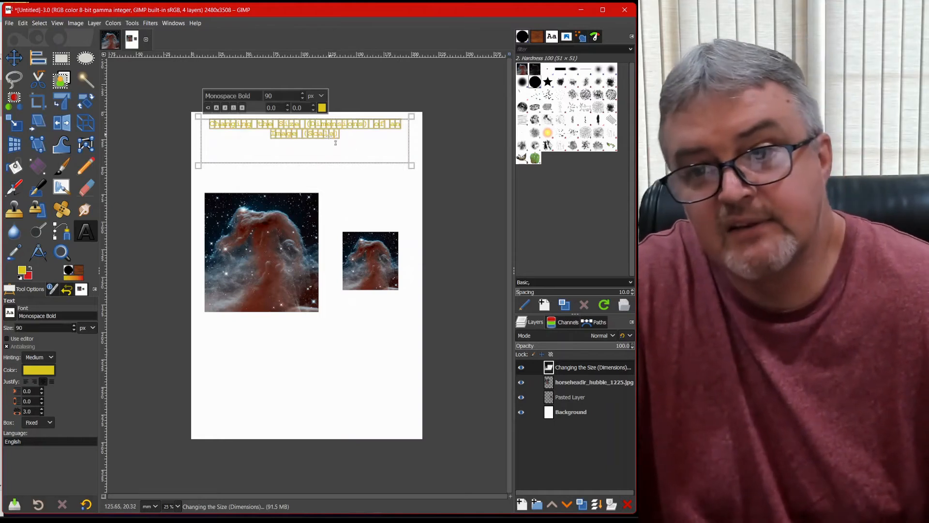
left_click(322, 107)
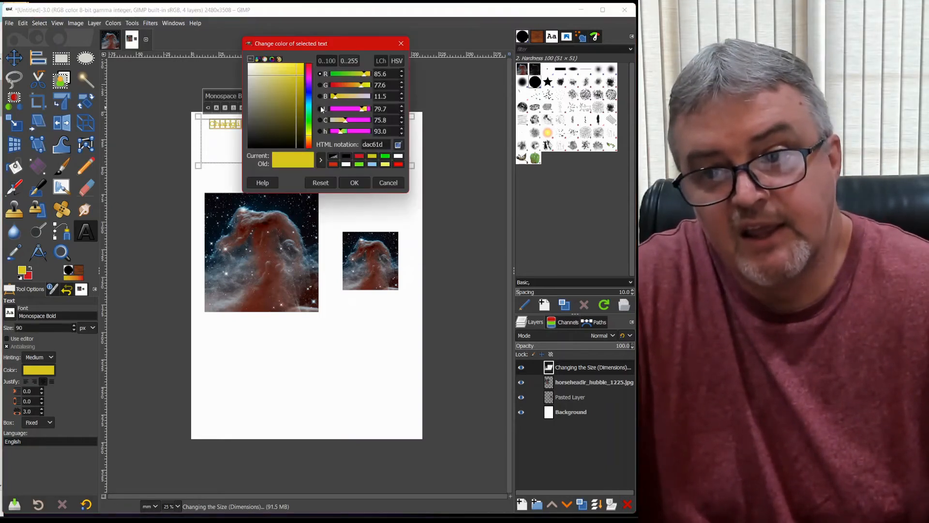
left_click_drag(267, 146, 262, 164)
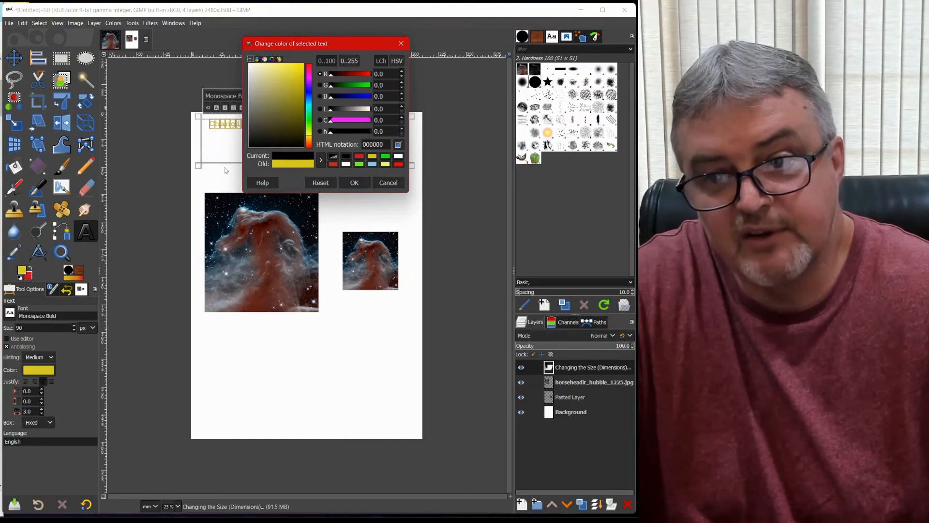
left_click(354, 181)
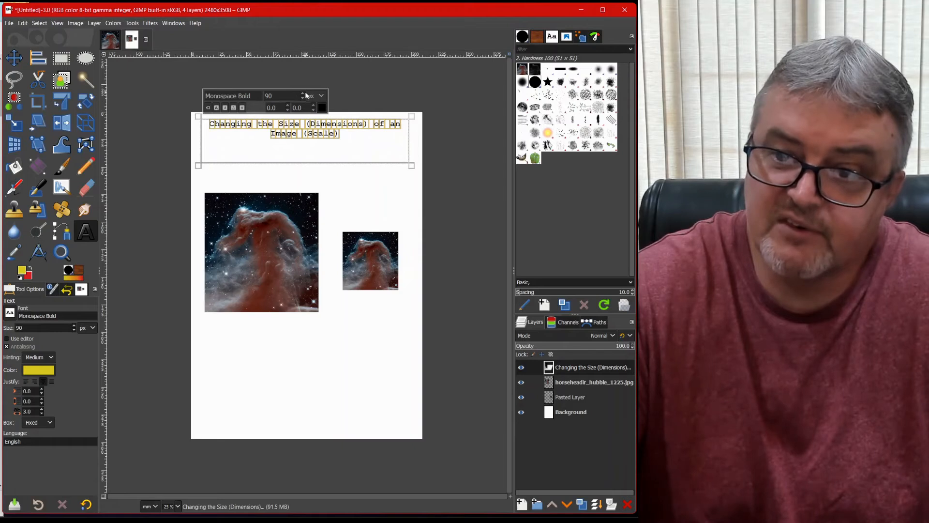
left_click(302, 93)
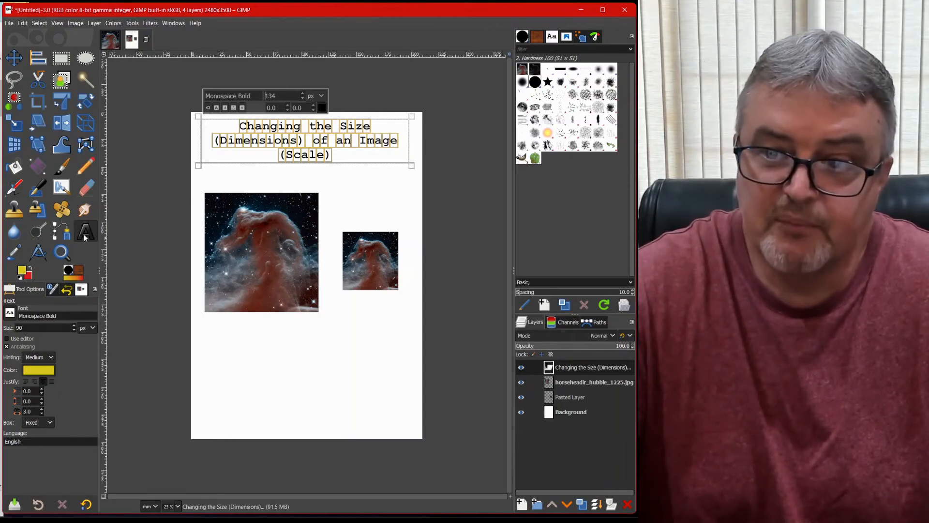
Draw a caption text box directly below the large nebula picture, about as wide as the picture.
left_click_drag(210, 320, 265, 346)
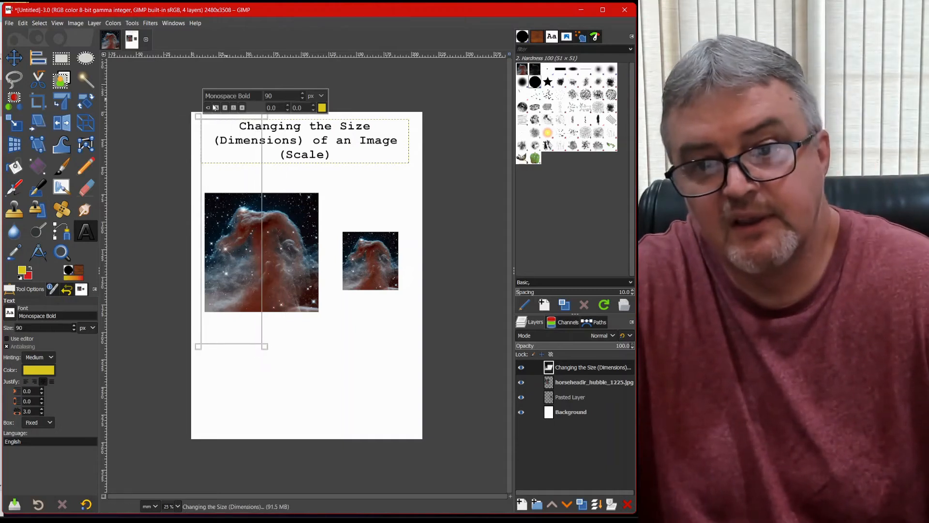
left_click_drag(202, 119, 206, 316)
left_click_drag(273, 355, 324, 351)
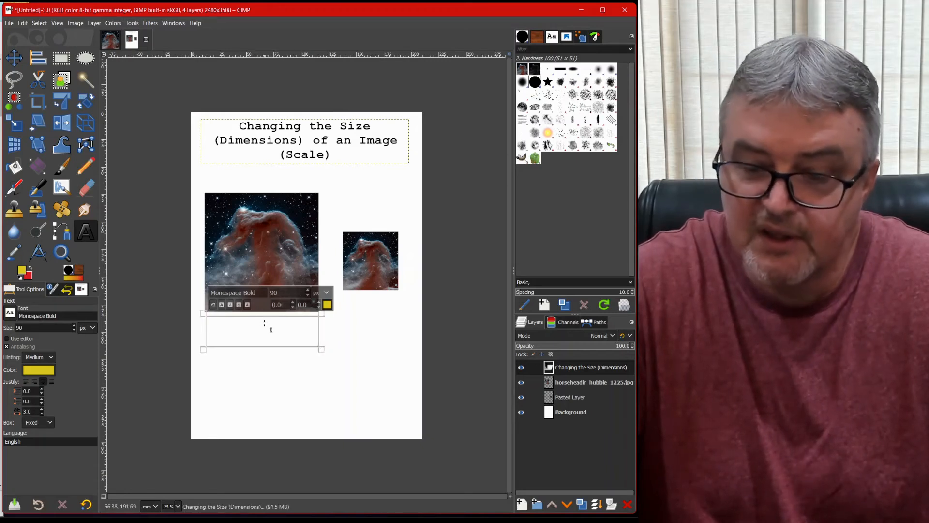
Enter the caption "Original Image" with "1225x1280" on a second line.
type("Ori")
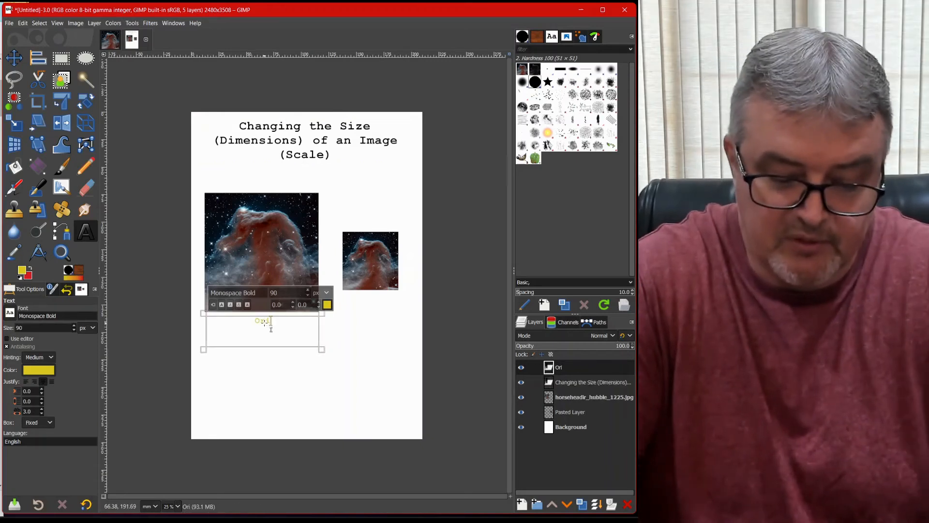
type("ginal Image")
key("Return")
type("12")
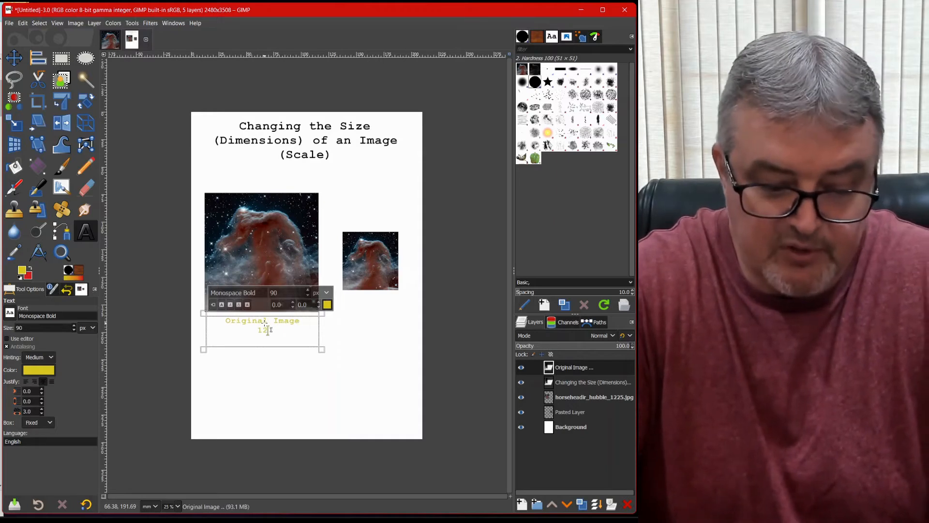
type("25x1")
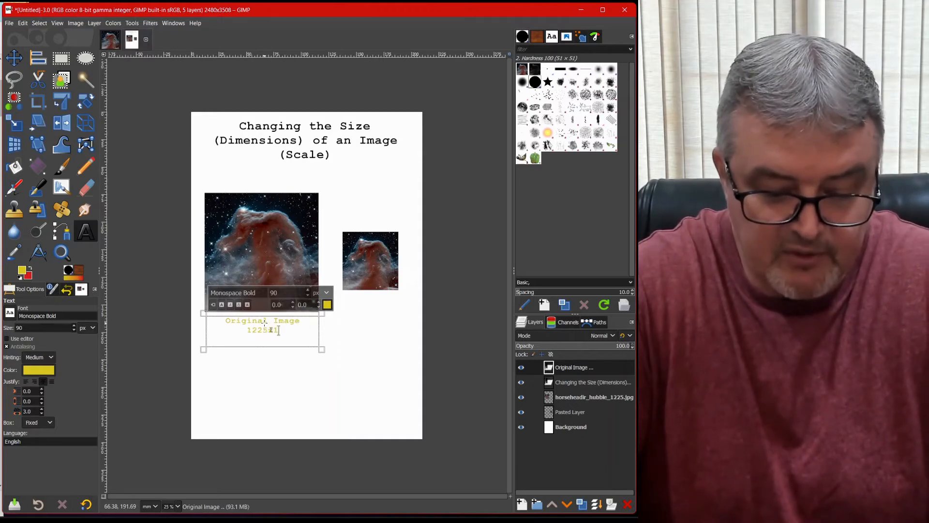
type("280")
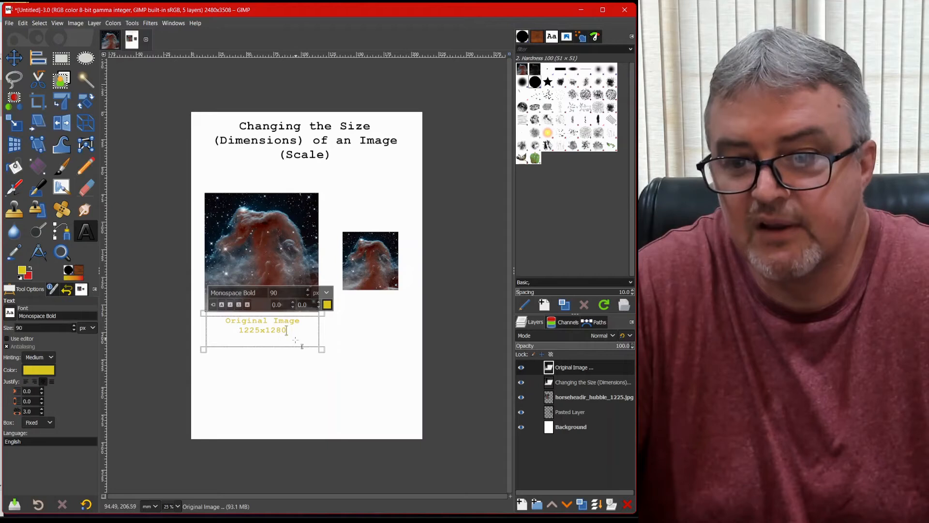
Select the whole "Original Image 1225x1280" caption text and set its color to black (000000).
left_click(327, 304)
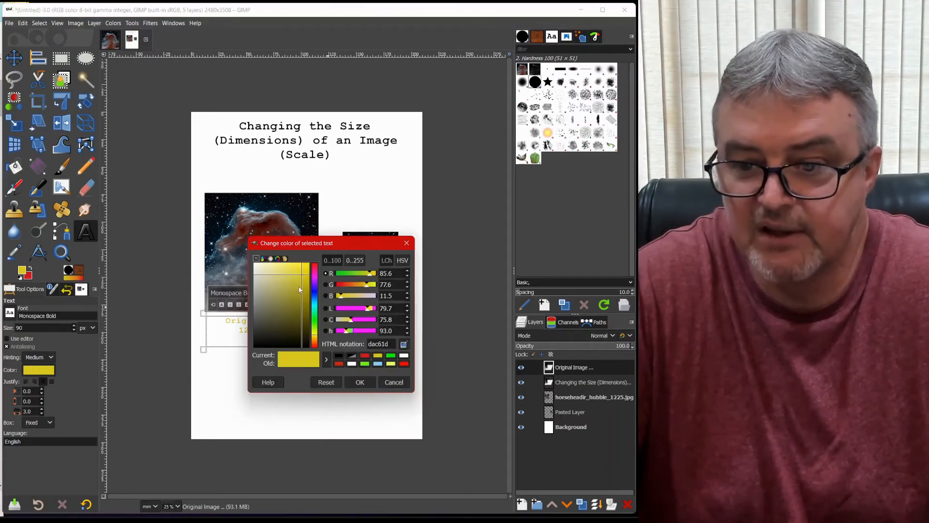
left_click(408, 382)
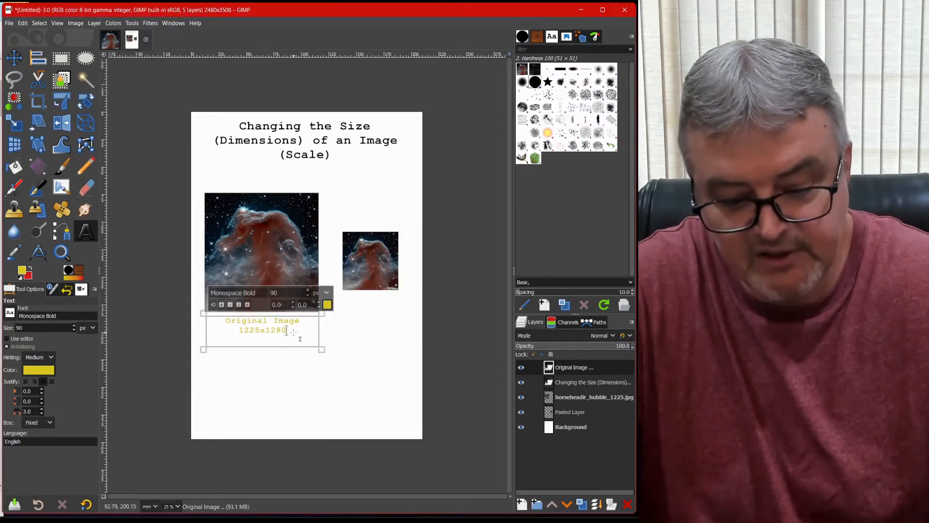
left_click(327, 304)
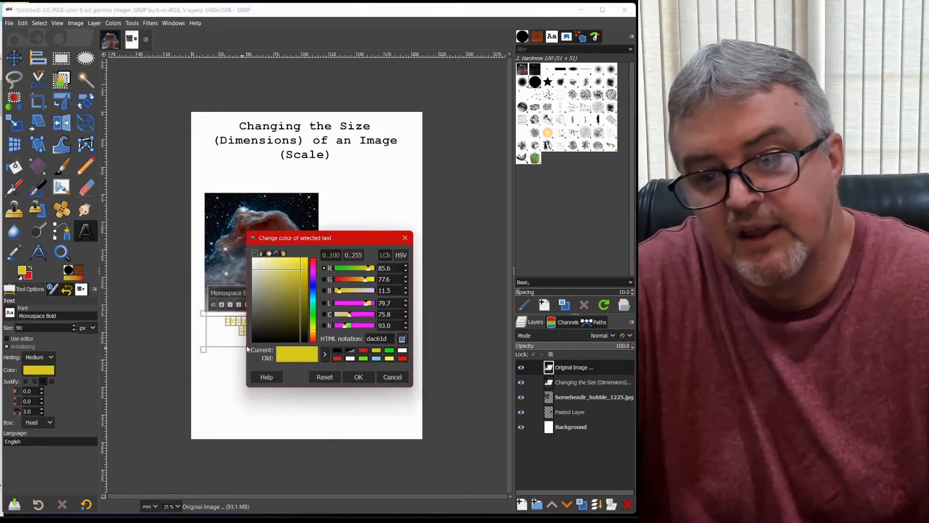
left_click(338, 351)
left_click(365, 380)
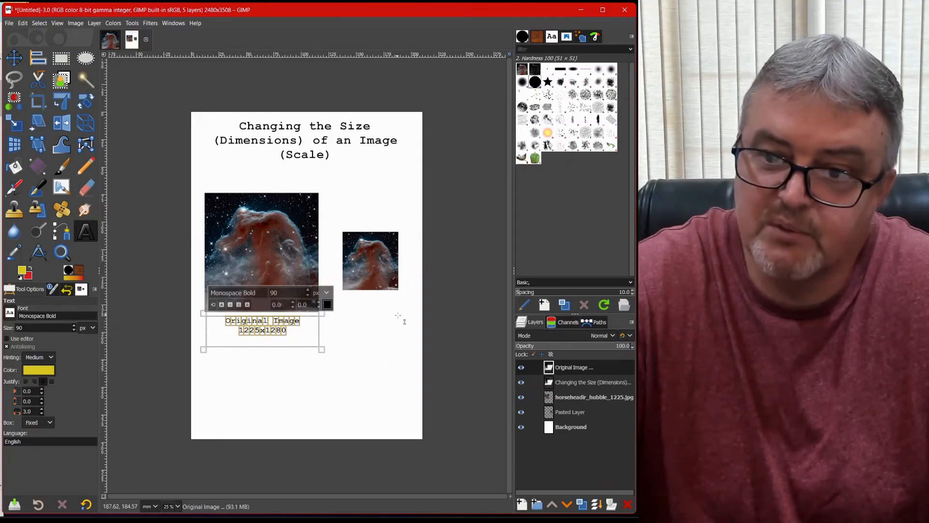
Draw a caption box directly below the small nebula picture, about as wide as it, and enter "Rescaled Image" with "600x627" on a new line.
left_click(109, 42)
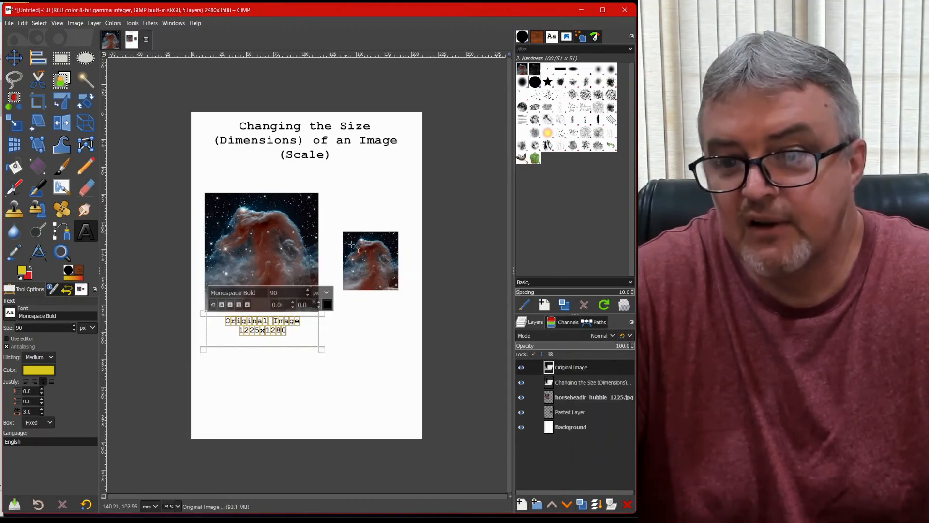
left_click_drag(344, 292, 396, 340)
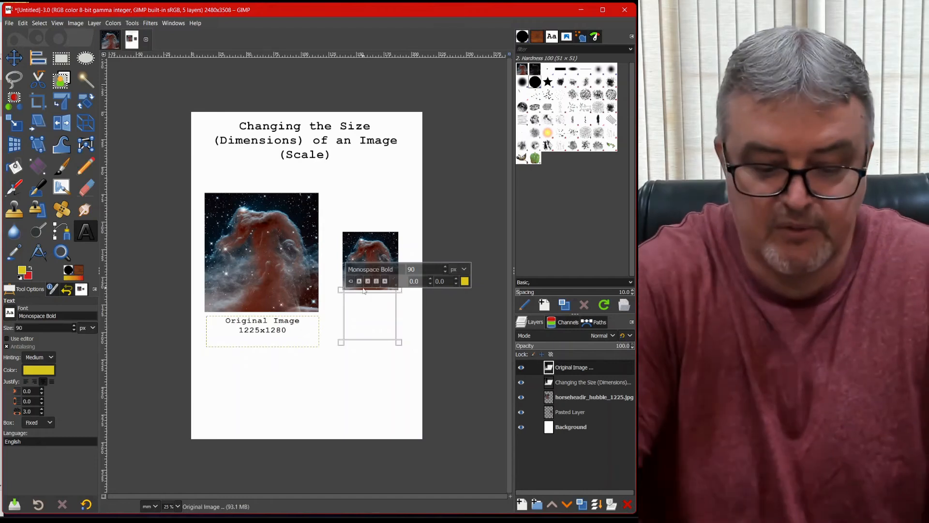
type("Rescale")
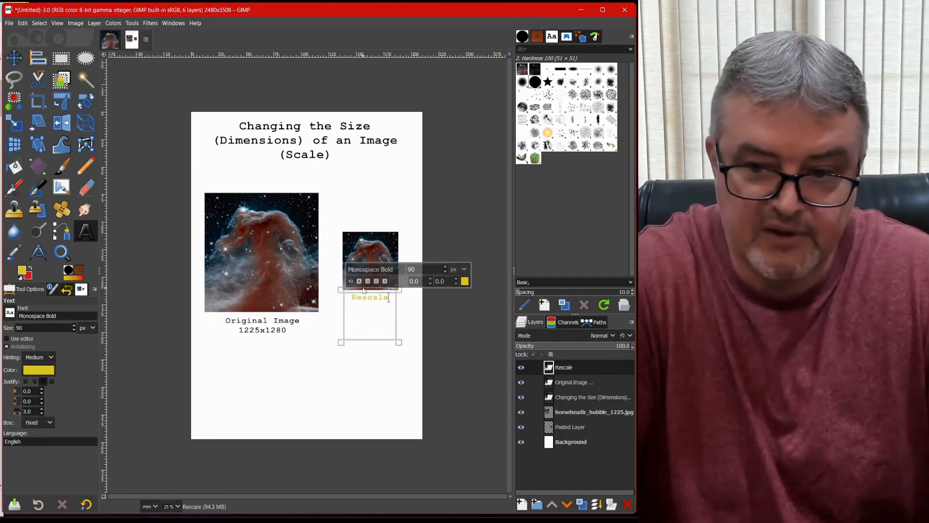
type("d Image")
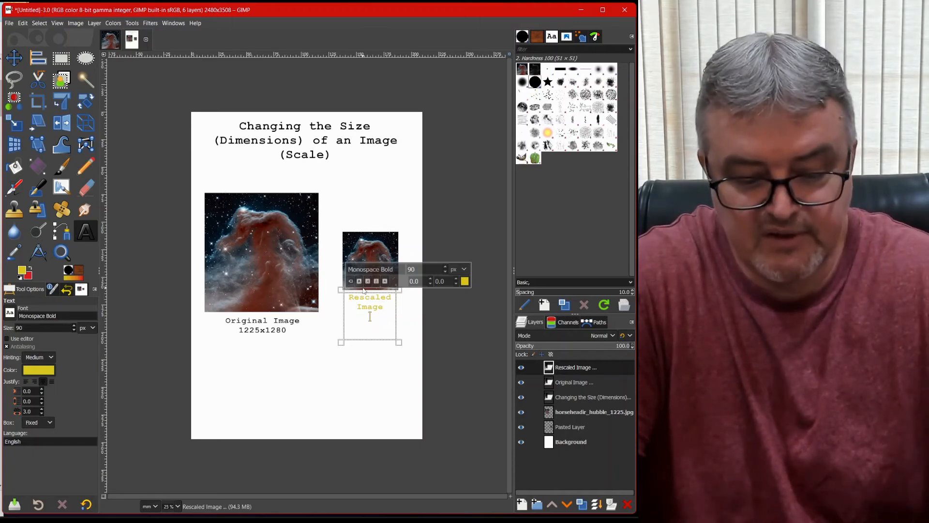
type("600")
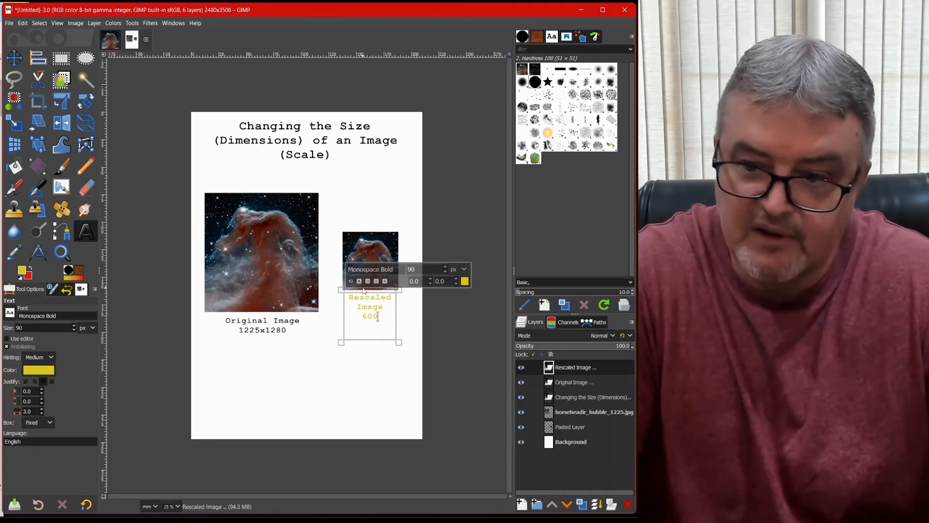
type("x")
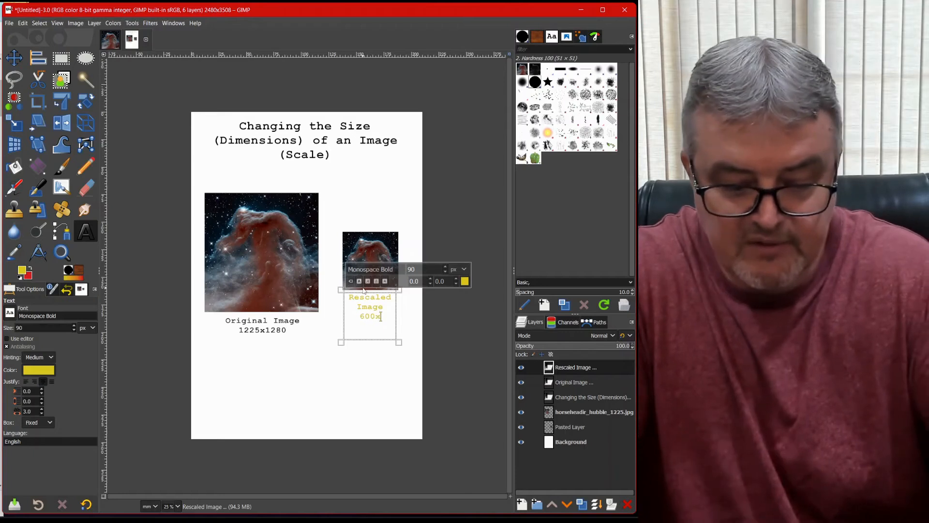
type("627")
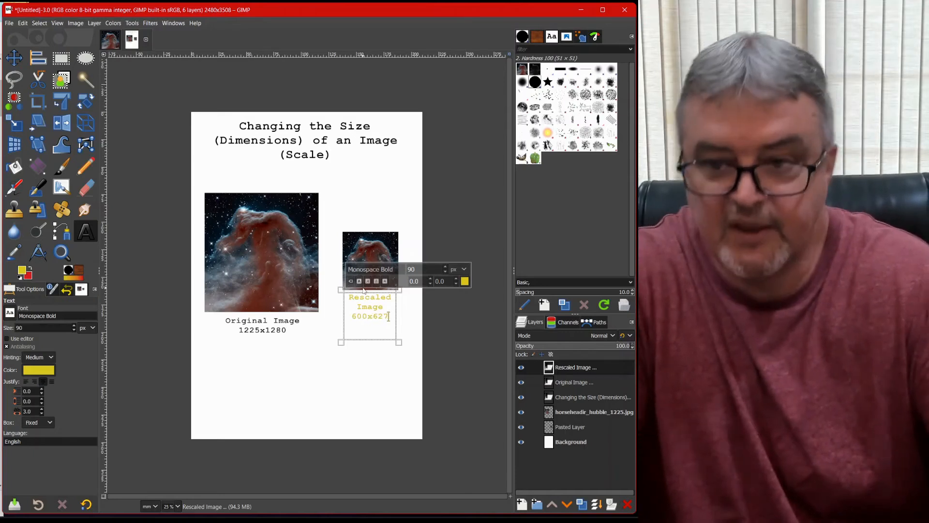
left_click(114, 43)
left_click(143, 42)
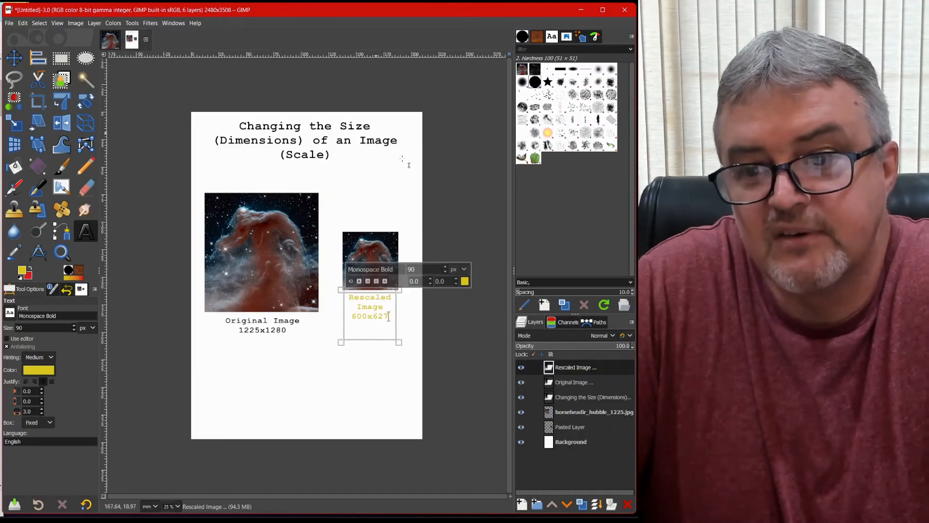
Select the whole caption text under the small picture and set its color to black (000000).
key("ctrl+a")
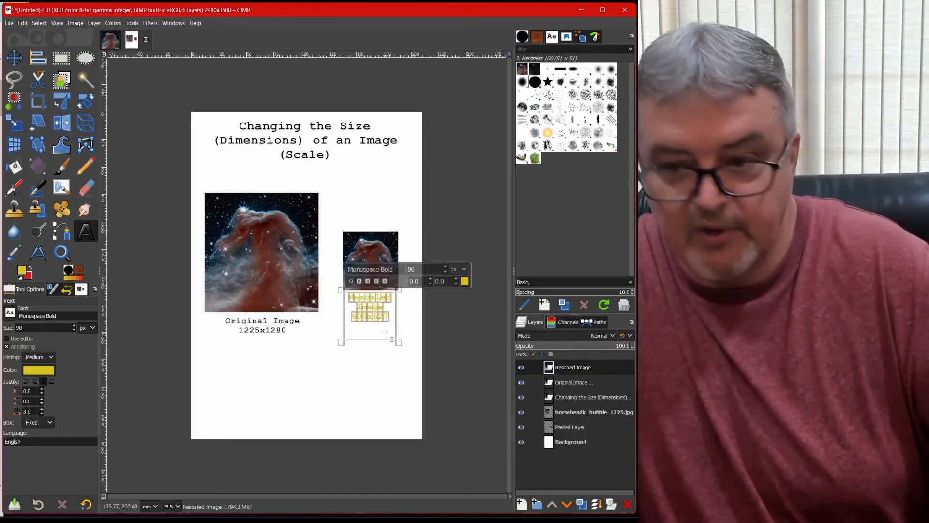
left_click(465, 281)
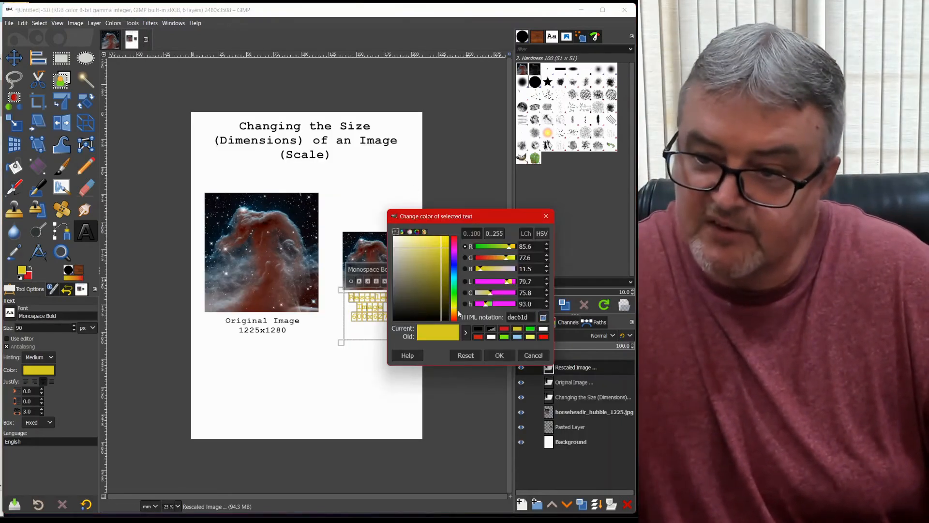
left_click(479, 329)
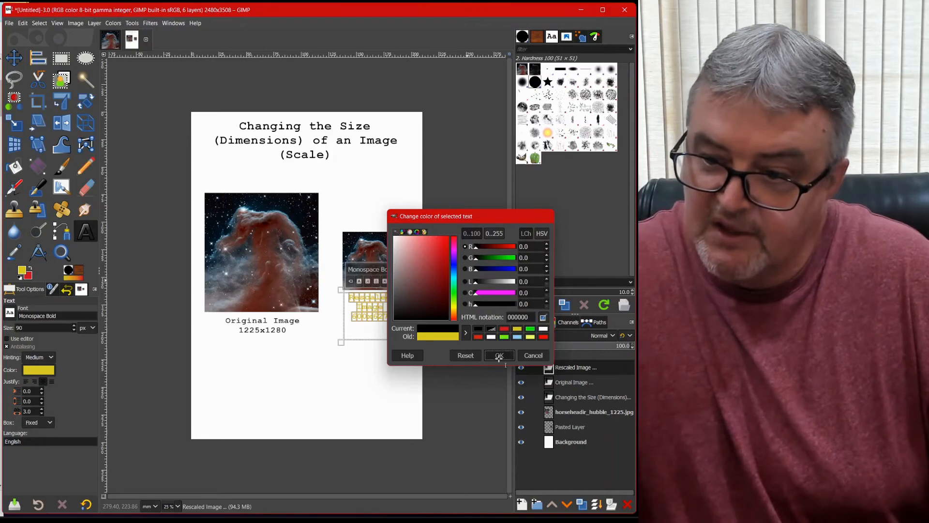
left_click(493, 353)
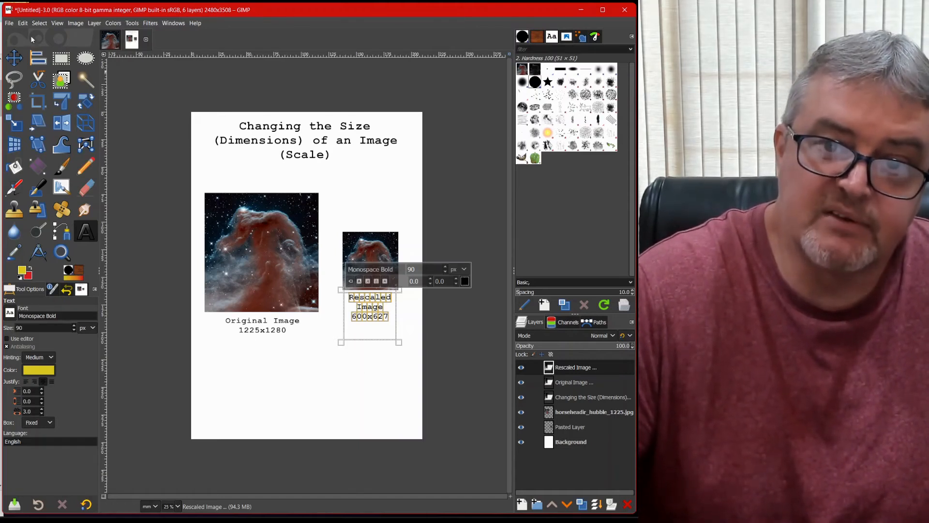
Start exporting the page and choose the folder Pictures > GIMP > GIMP Quickies > Change File Size as its destination.
left_click(9, 24)
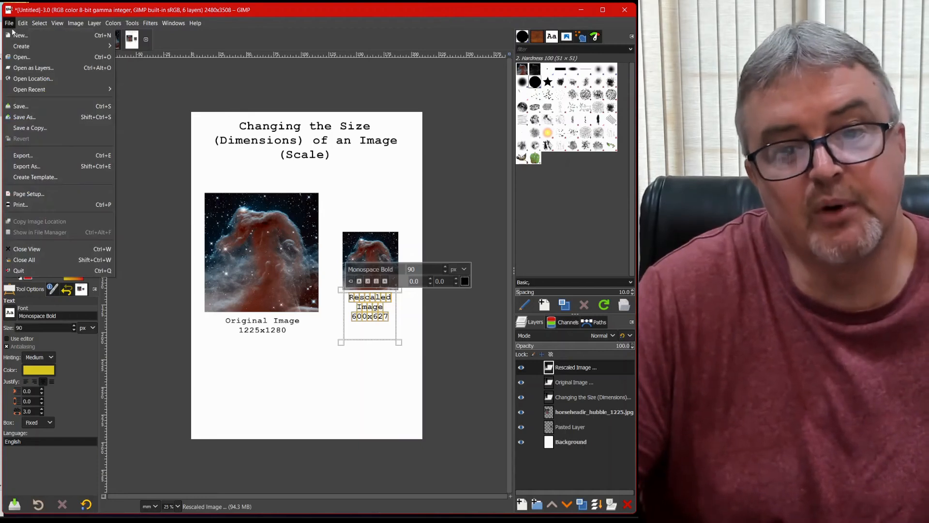
left_click(19, 155)
left_click(140, 181)
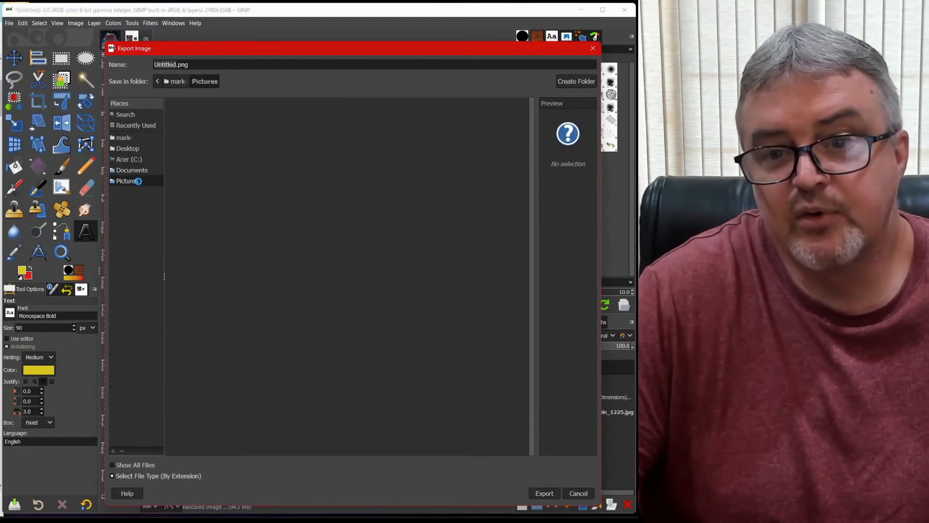
double_click(186, 169)
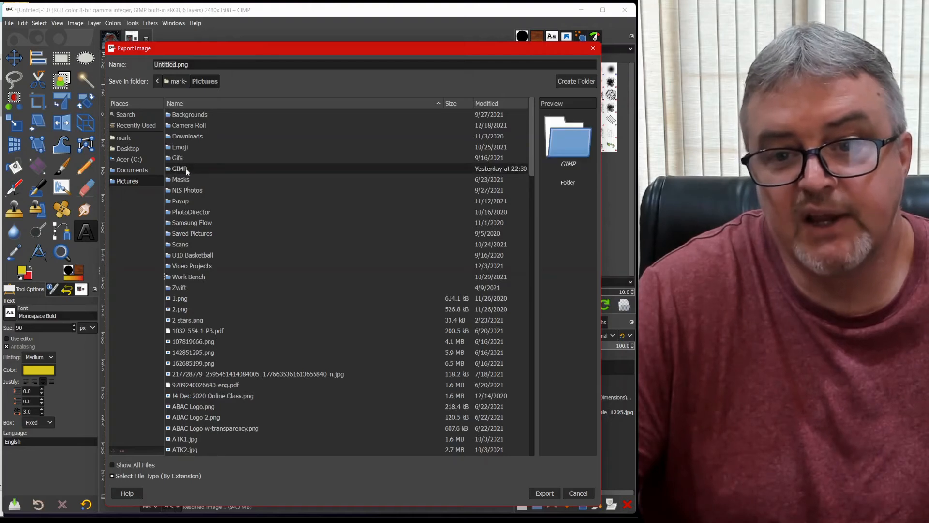
double_click(181, 115)
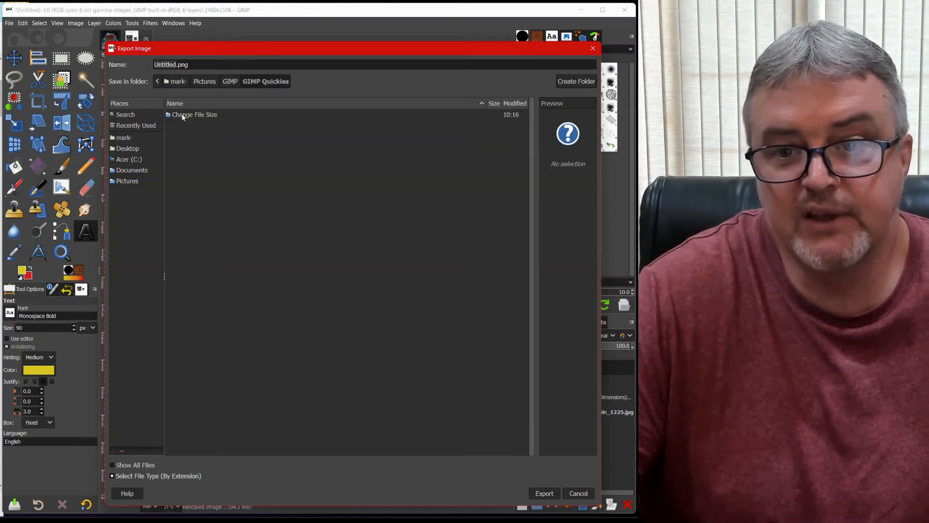
double_click(182, 115)
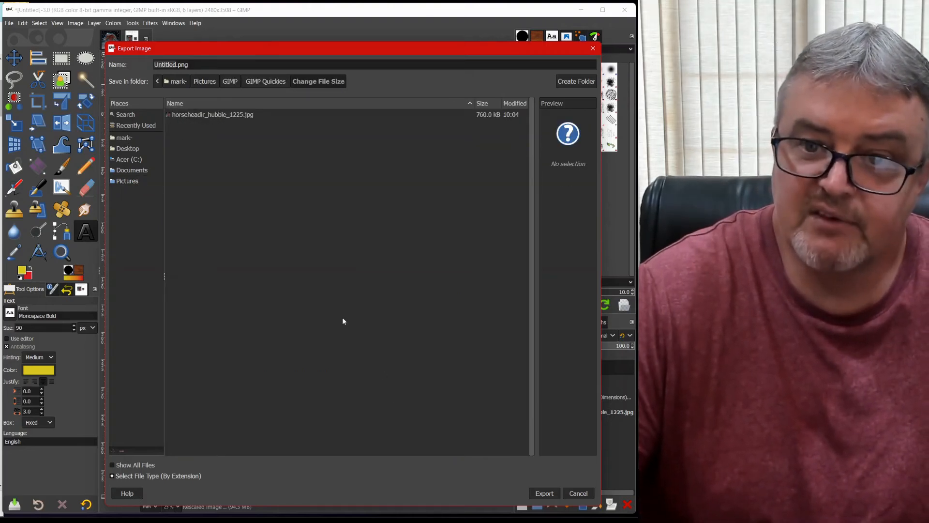
Name the export file "Scale Evidence.png" and export it as PNG with the offered PNG options.
double_click(165, 65)
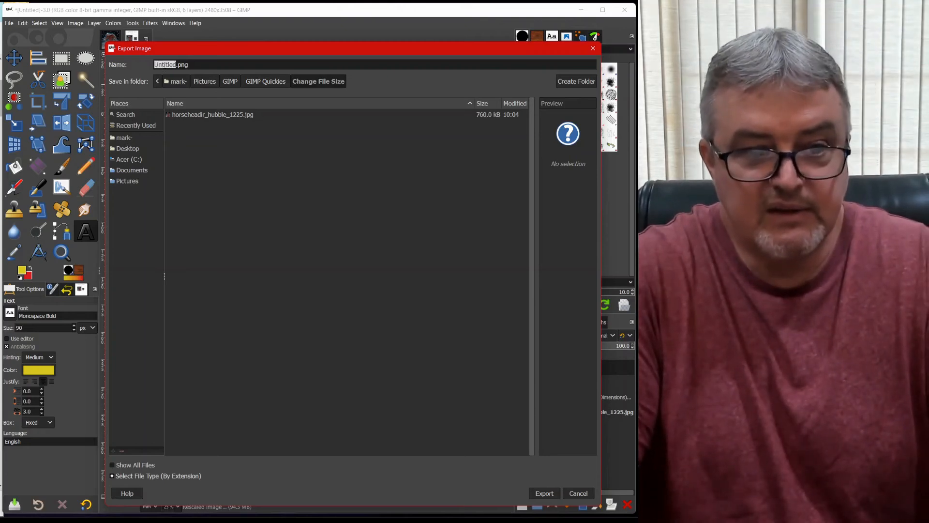
type("Scale E")
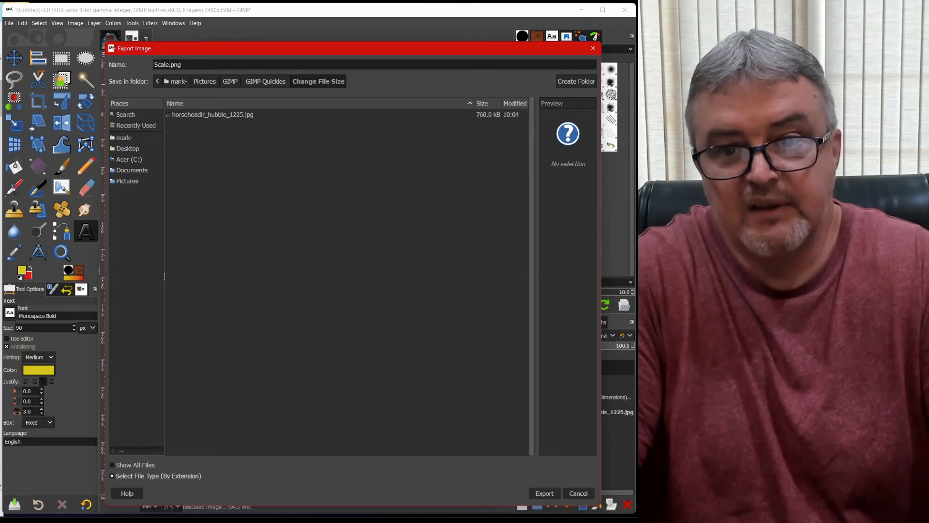
type("vidence")
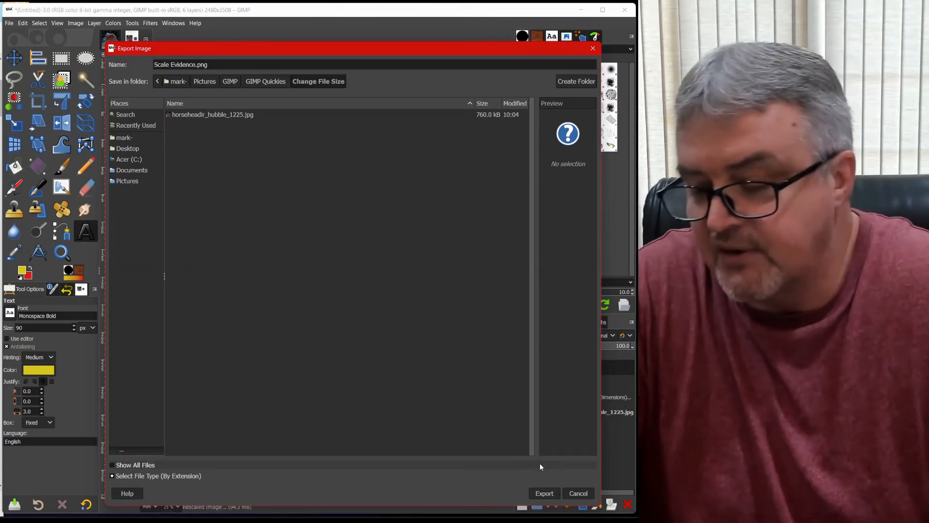
left_click(545, 493)
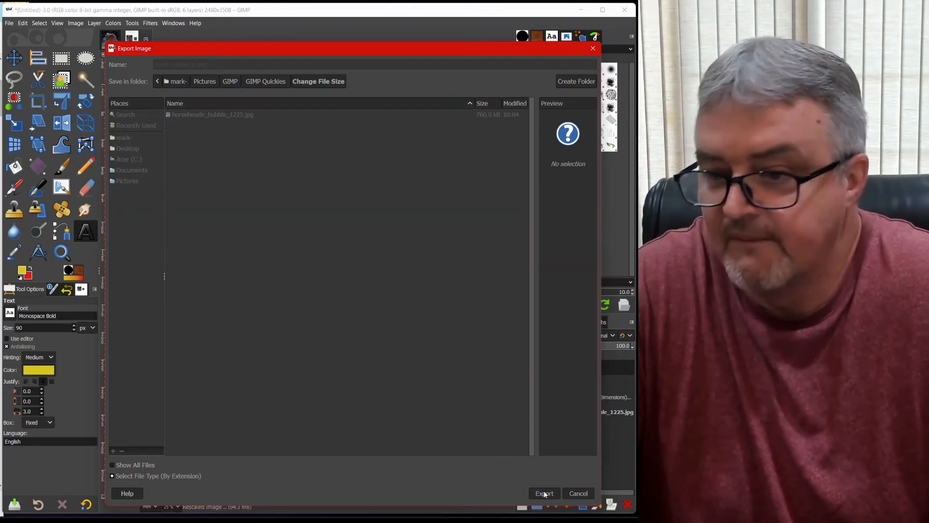
left_click_drag(9, 176, 364, 92)
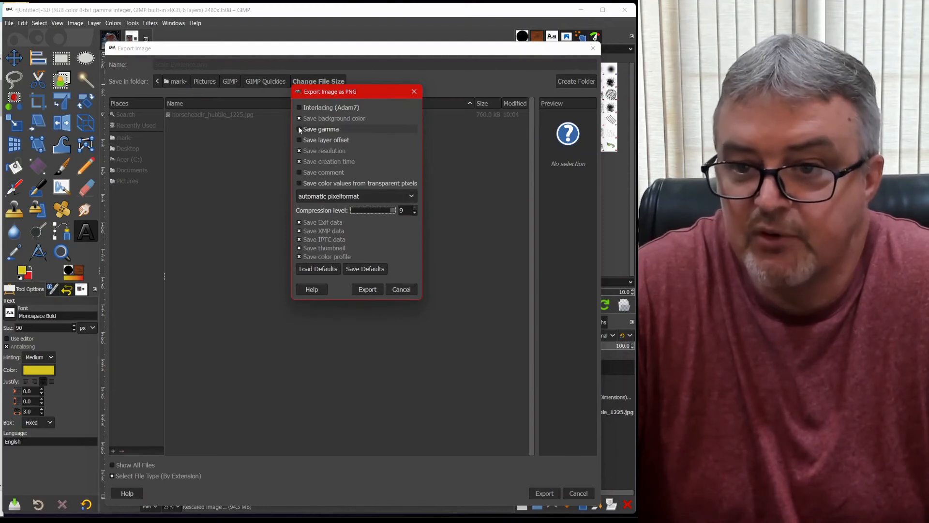
left_click(367, 289)
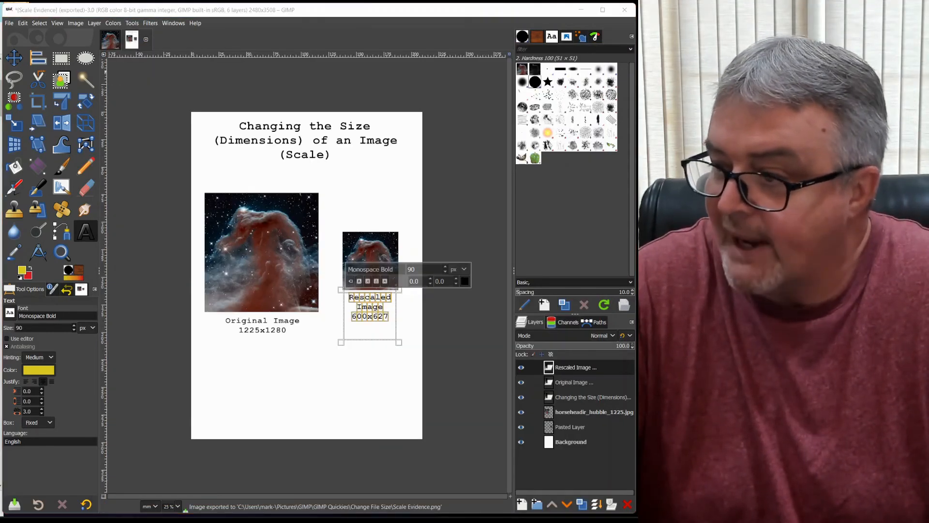
Check for the exported Scale Evidence.png in the Change File Size folder in File Explorer, and close that window.
left_click_drag(926, 52, 402, 62)
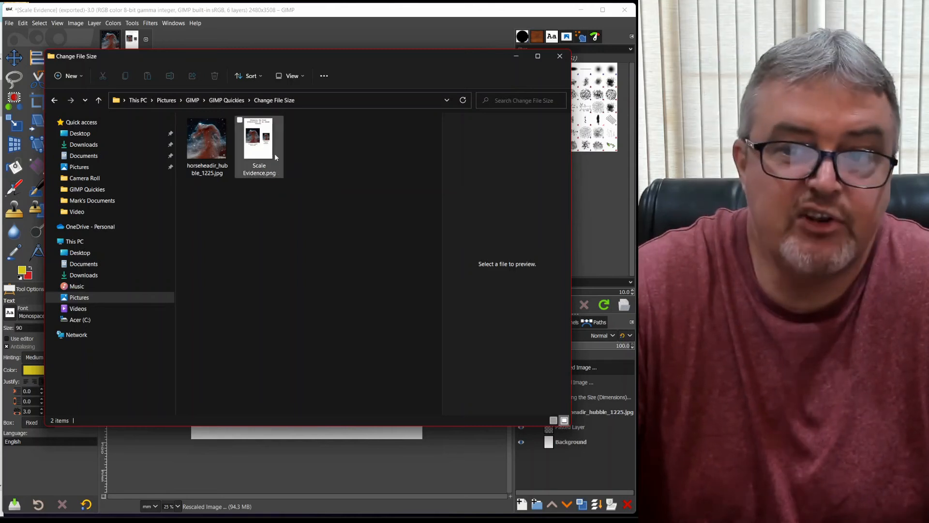
mouse_move(272, 160)
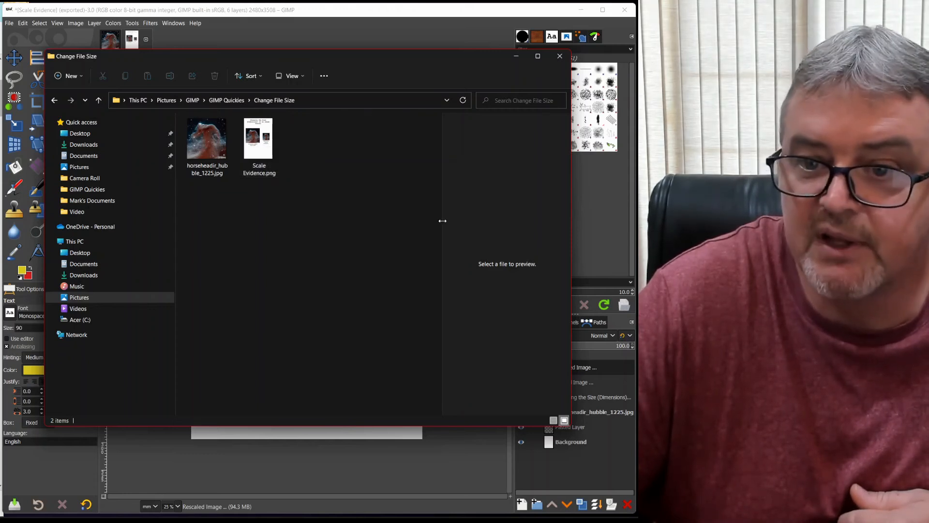
left_click(561, 56)
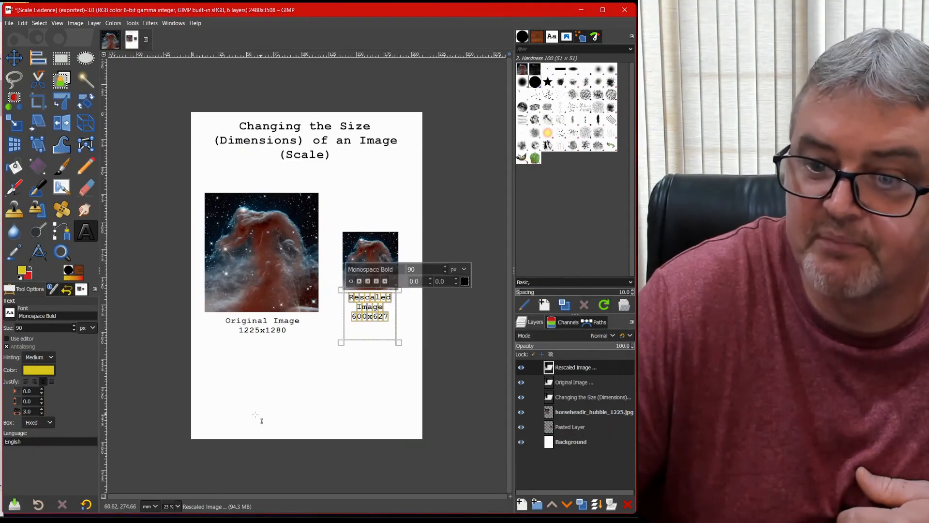
Draw a low text box centered at the bottom edge of the page, slightly wider than half the page.
left_click_drag(244, 411, 371, 438)
type("M")
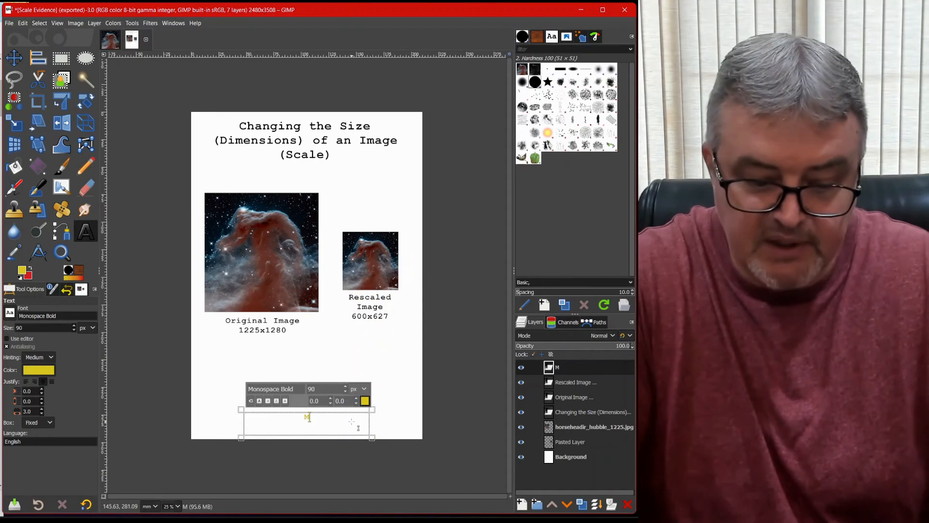
type("ark")
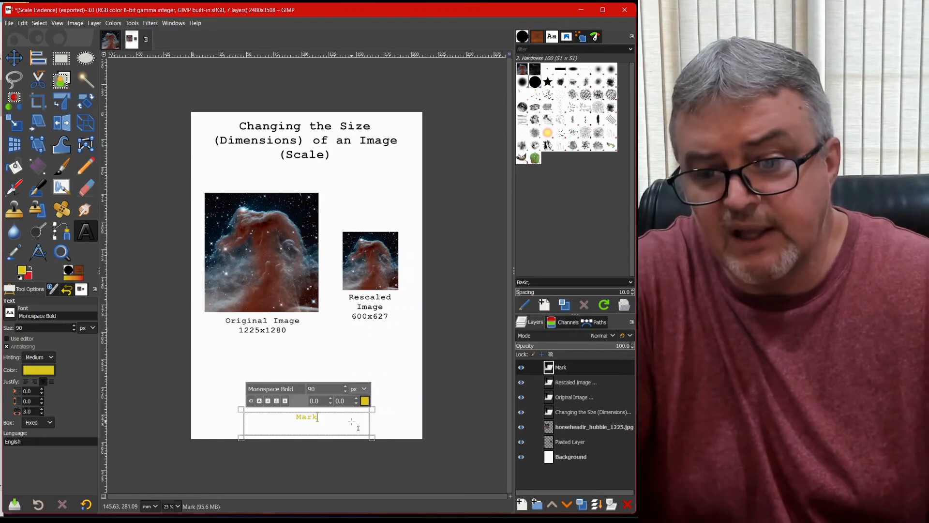
key("BackSpace")
key("BackSpace")
key("BackSpace")
key("BackSpace")
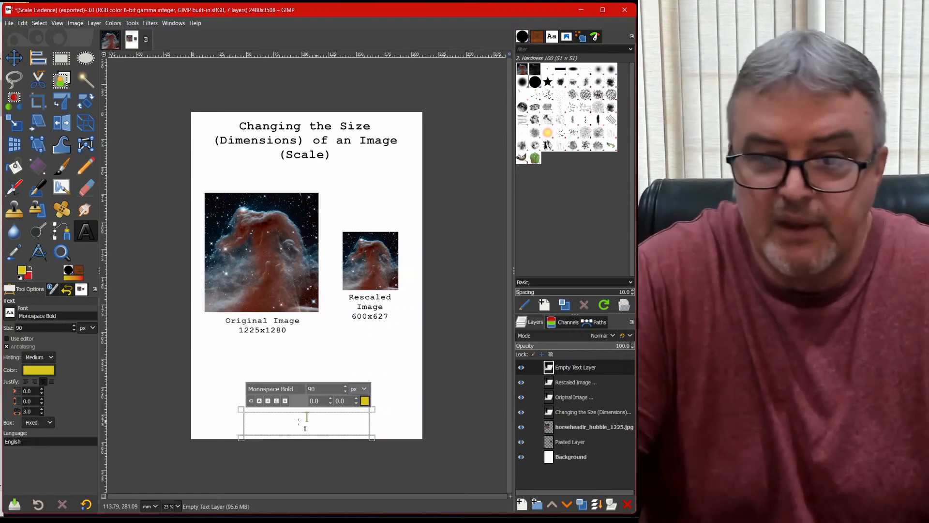
Set the foreground color to black (000000) for the author line's text.
left_click(22, 271)
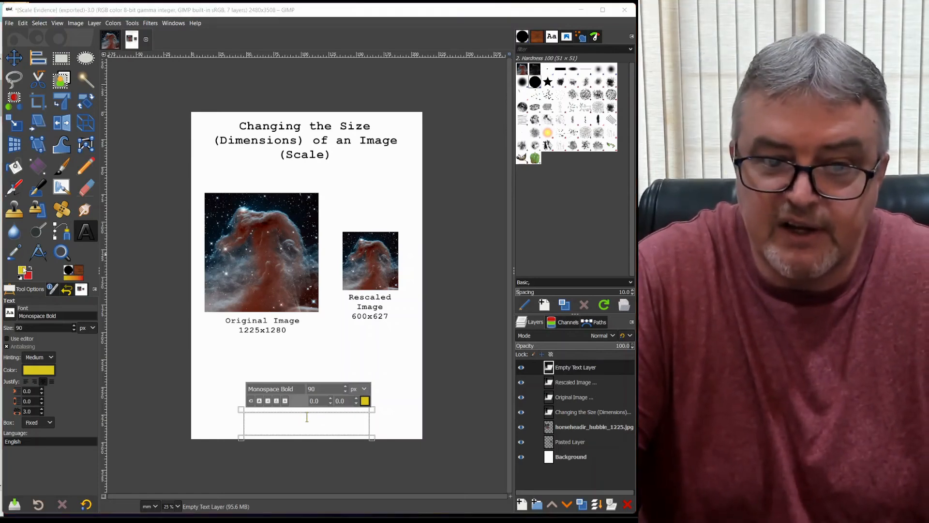
left_click_drag(0, 92, 353, 144)
left_click(368, 258)
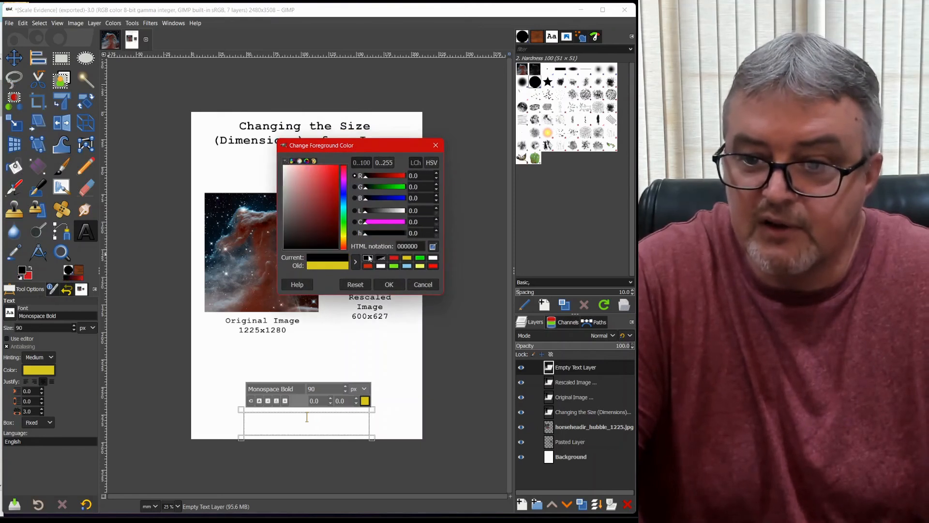
left_click(389, 284)
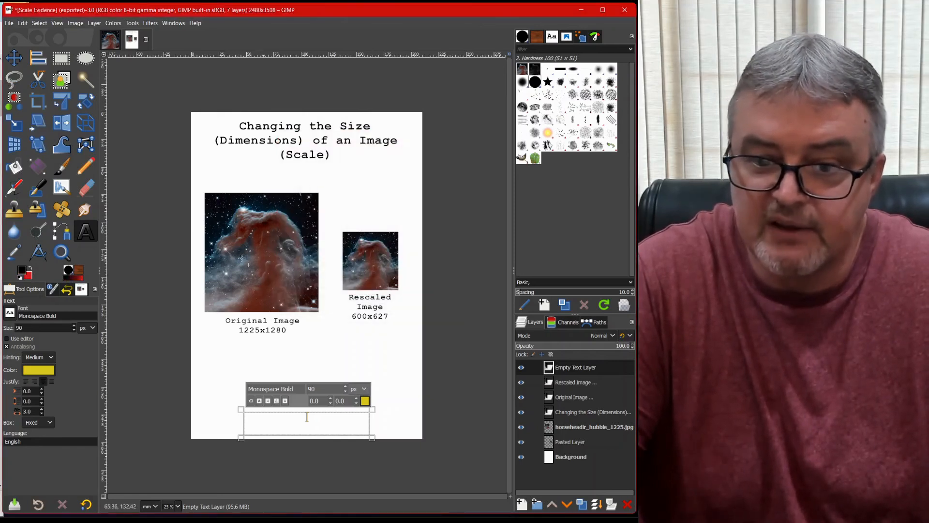
Leave the empty text box near the page's lower edge and delete its layer.
key("Escape")
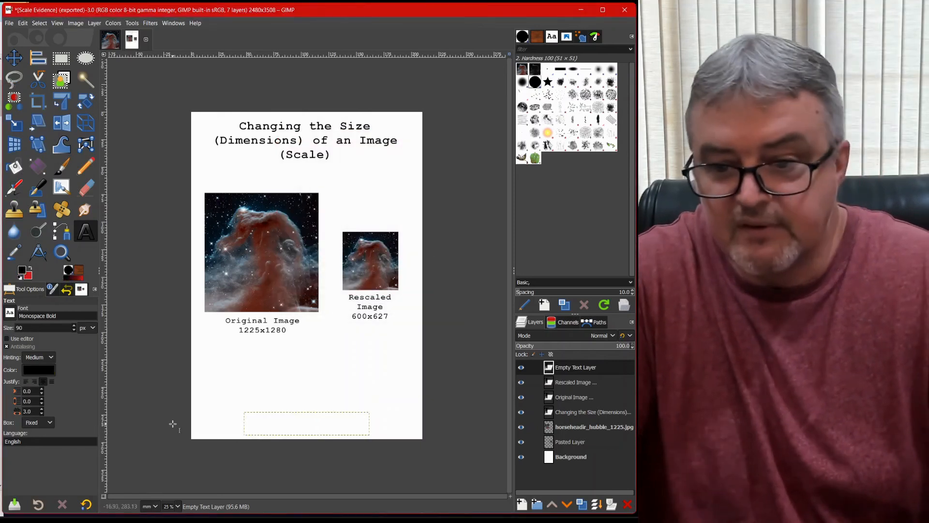
left_click(14, 58)
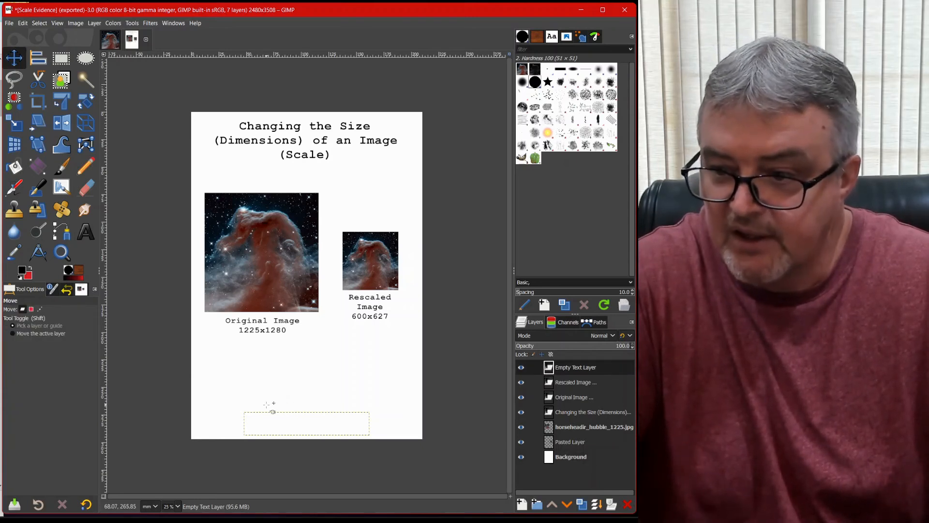
left_click(625, 504)
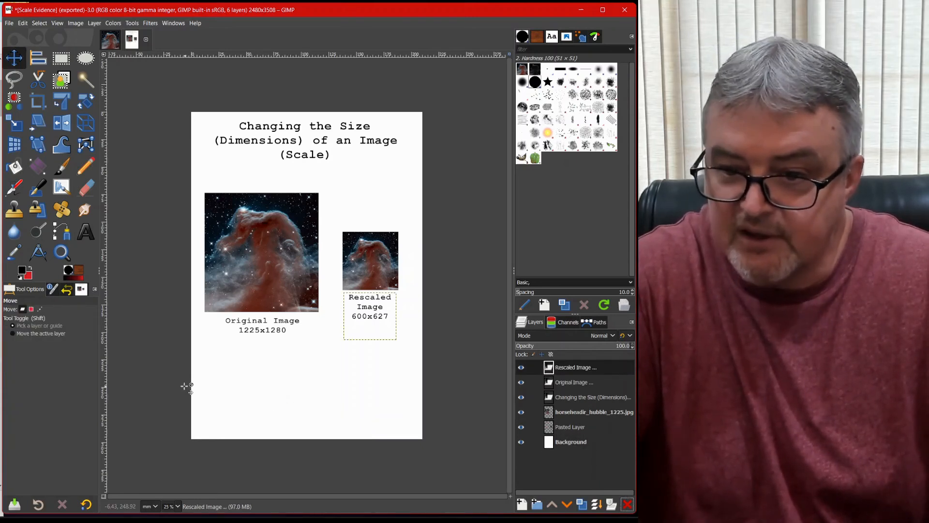
Draw a new text box centered near the page's bottom edge, about half the page wide, and enter the author's full name in it.
left_click(86, 231)
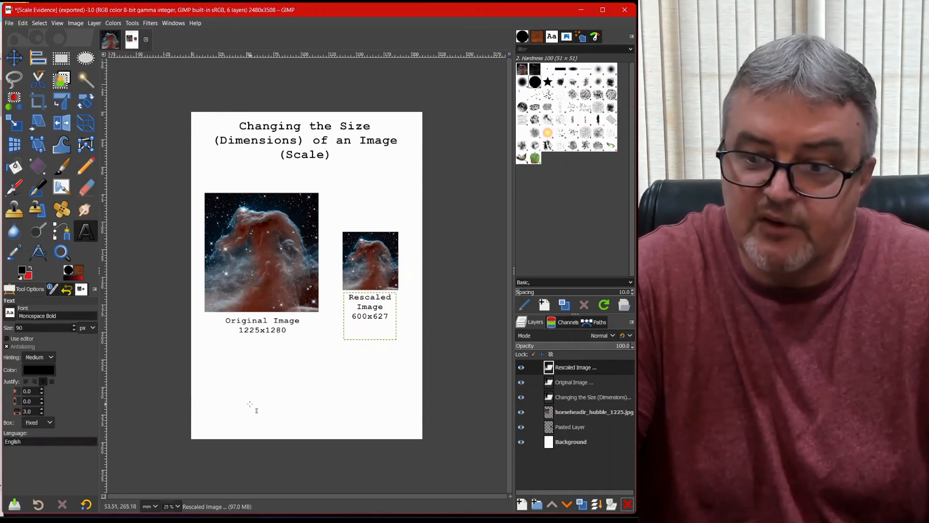
left_click_drag(250, 404, 371, 432)
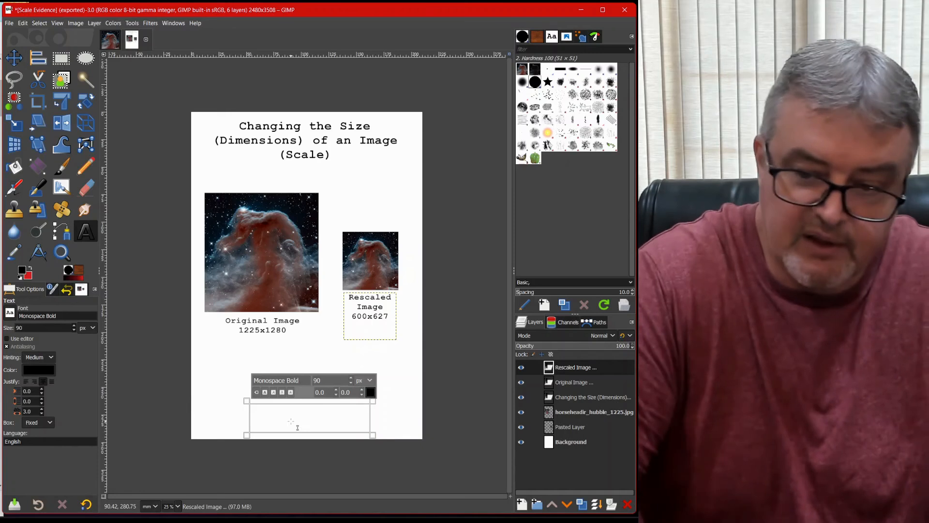
type("Mark Hefner")
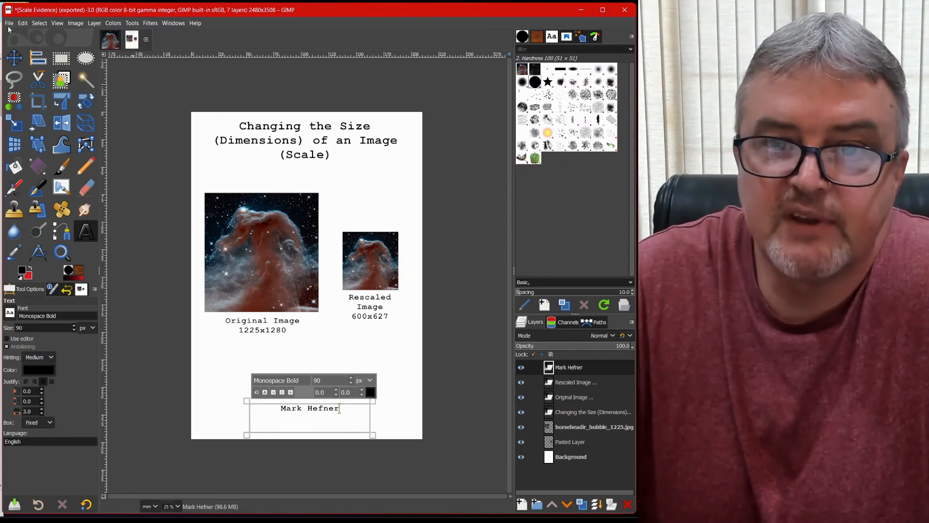
Export the page again to the existing Scale Evidence.png.
left_click(9, 24)
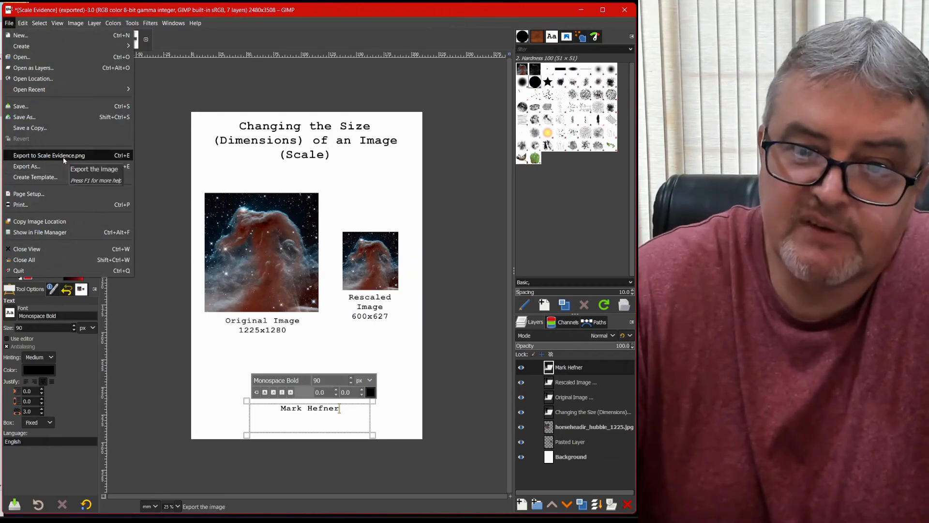
left_click(63, 156)
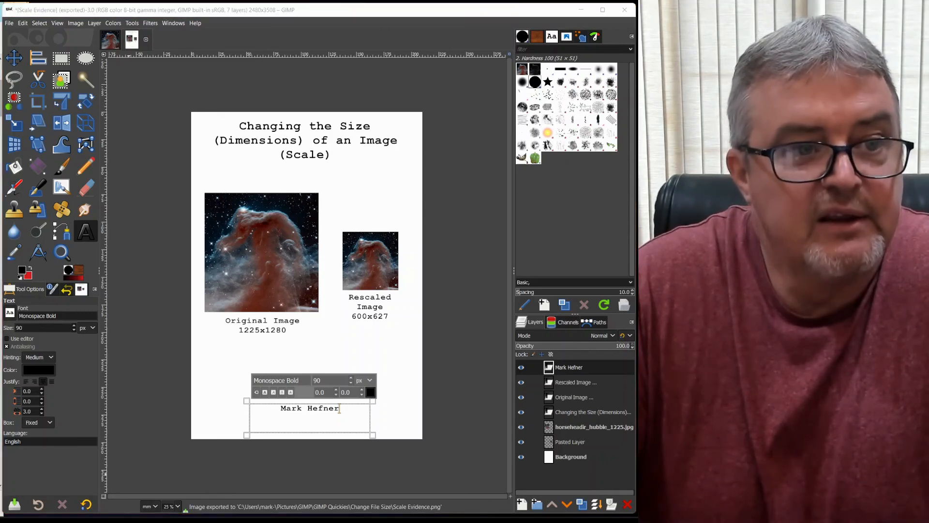
Switch to File Explorer and bring its window in front of the image.
left_click_drag(1, 68, 284, 36)
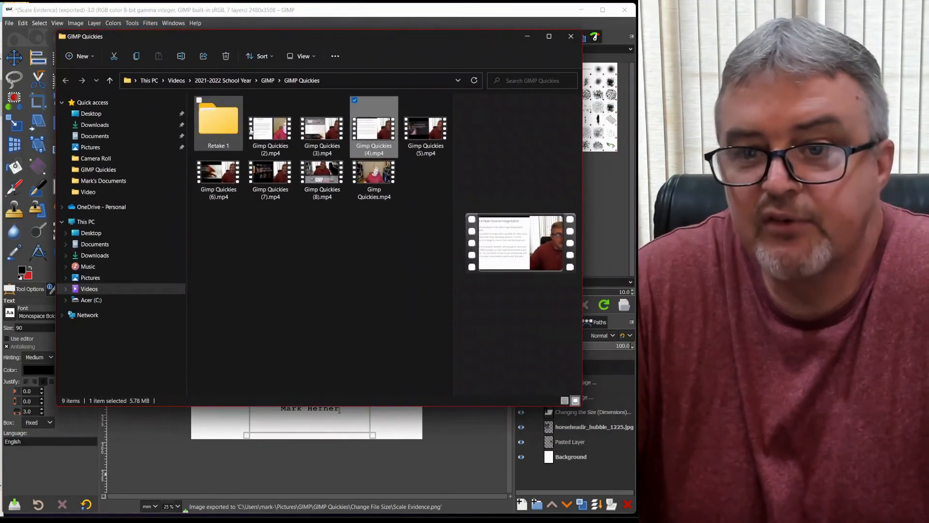
double_click(225, 135)
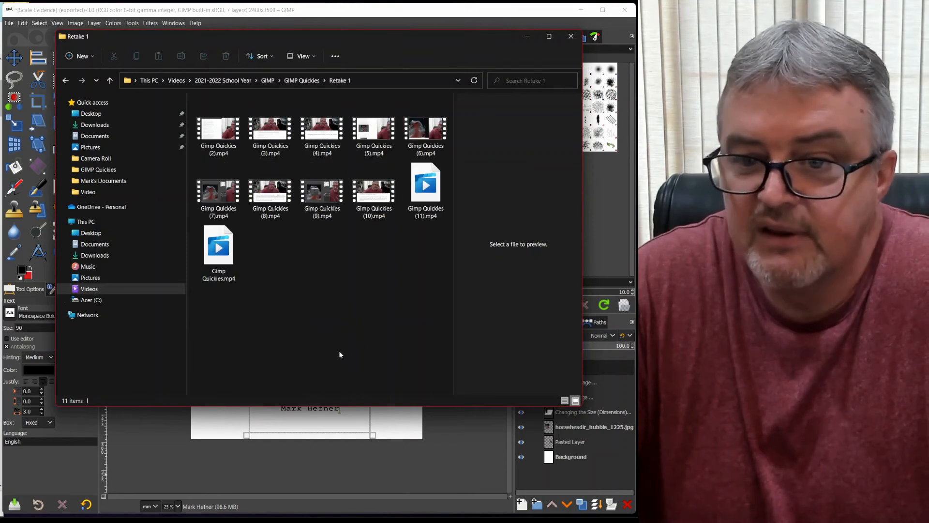
left_click(268, 81)
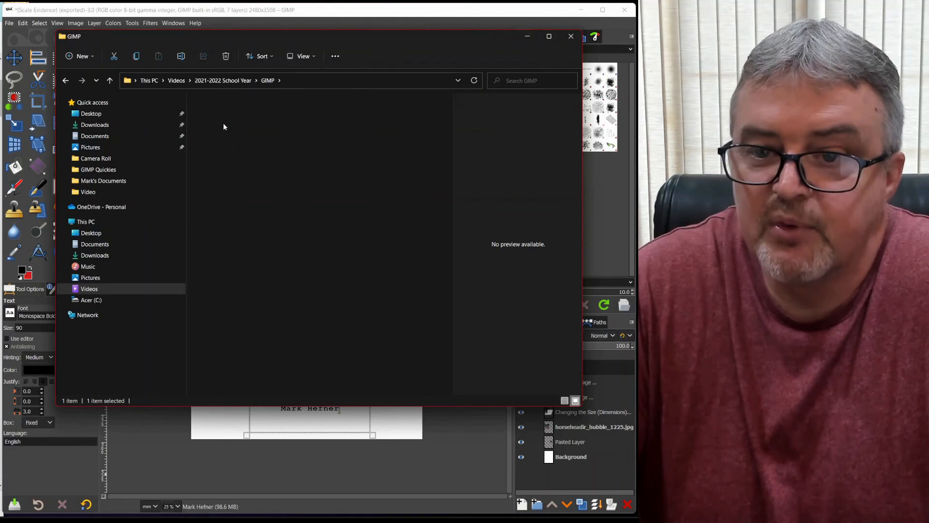
double_click(224, 127)
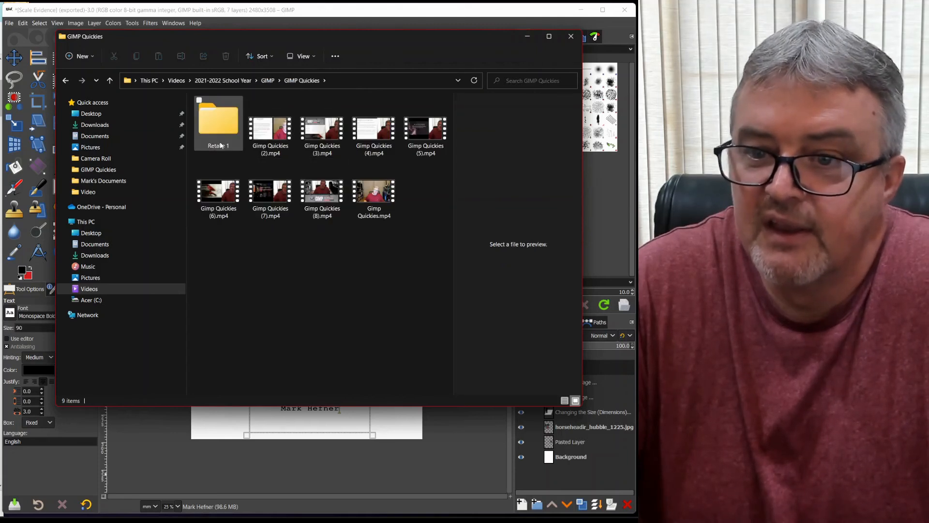
double_click(220, 139)
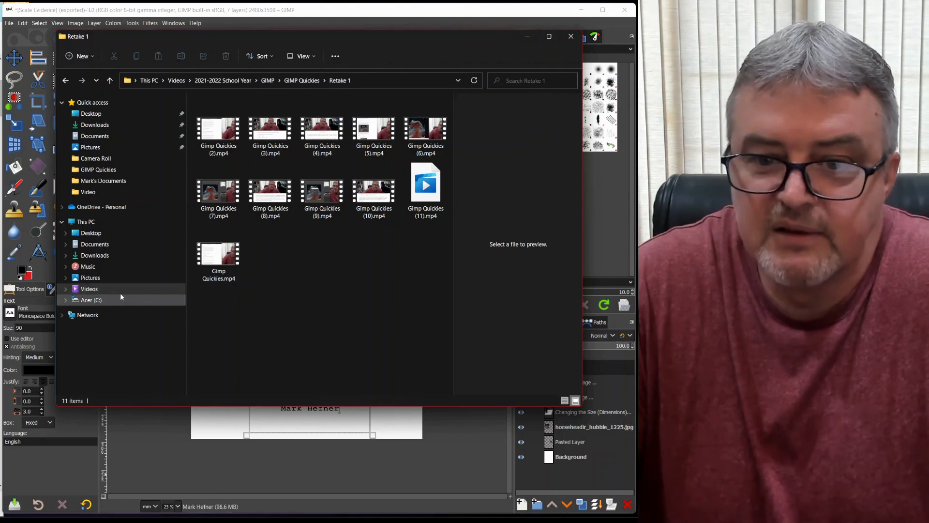
Open the folder Pictures > GIMP > GIMP Quickies > Change File Size in File Explorer.
left_click(97, 277)
left_click(211, 186)
double_click(212, 187)
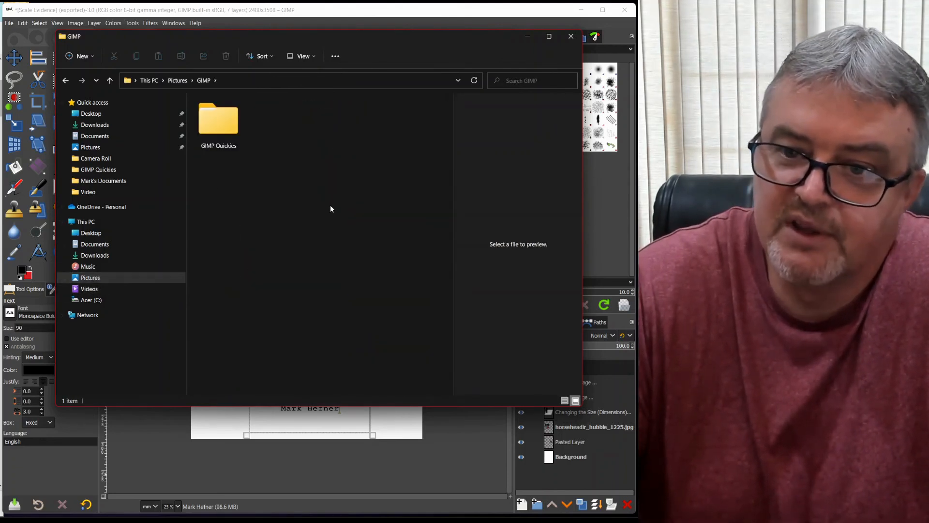
left_click(230, 127)
double_click(229, 127)
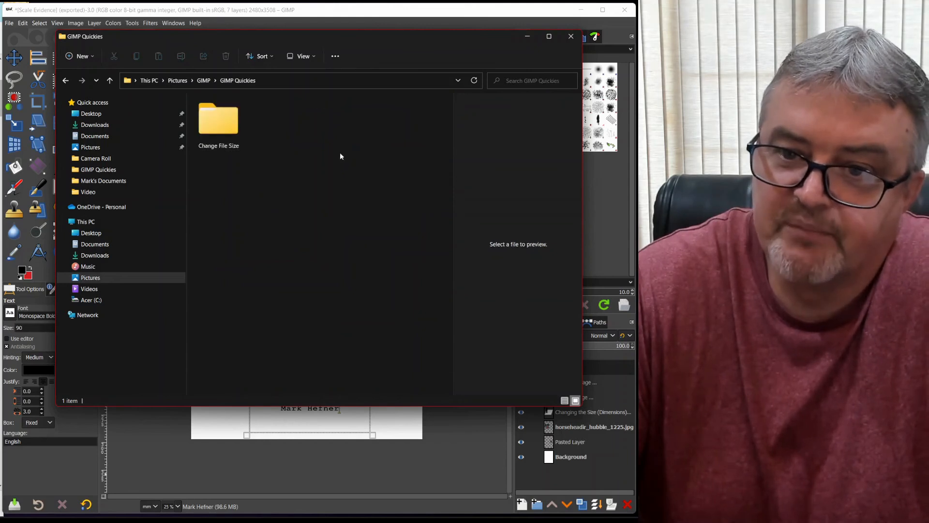
left_click(230, 128)
double_click(230, 129)
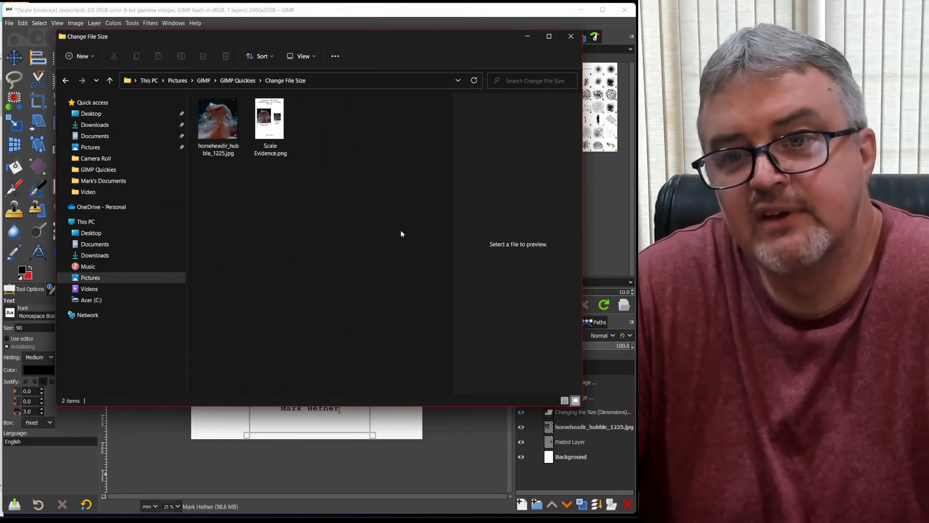
Check the exported Scale Evidence.png in an enlarged preview, compare the folder's files, and close File Explorer.
left_click(275, 139)
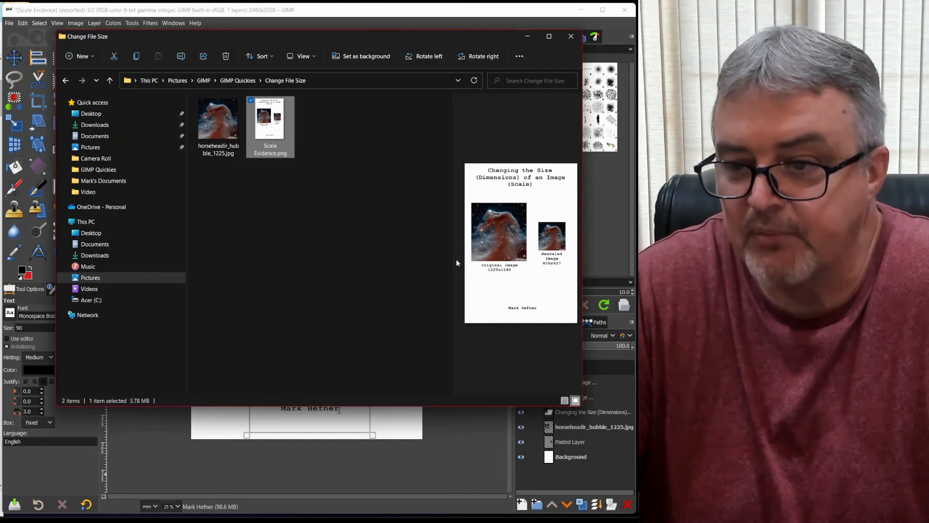
left_click_drag(453, 259, 342, 261)
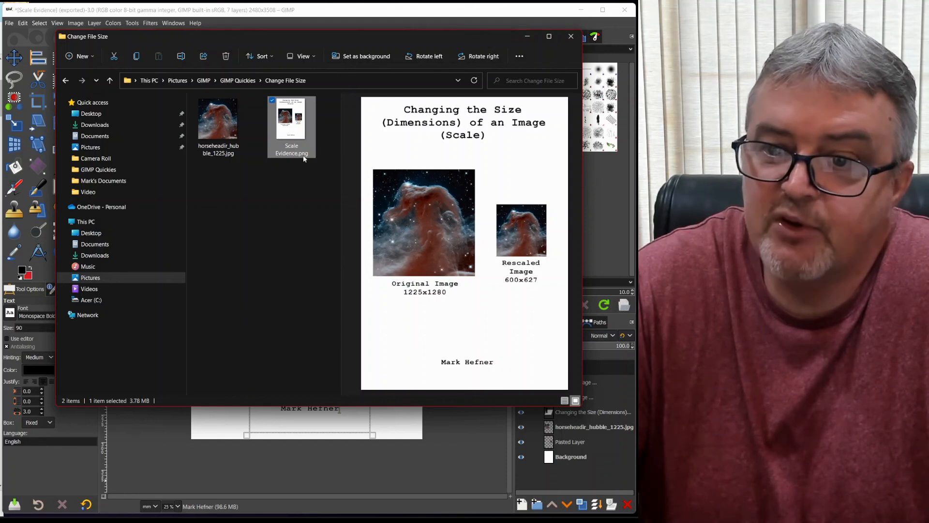
mouse_move(302, 156)
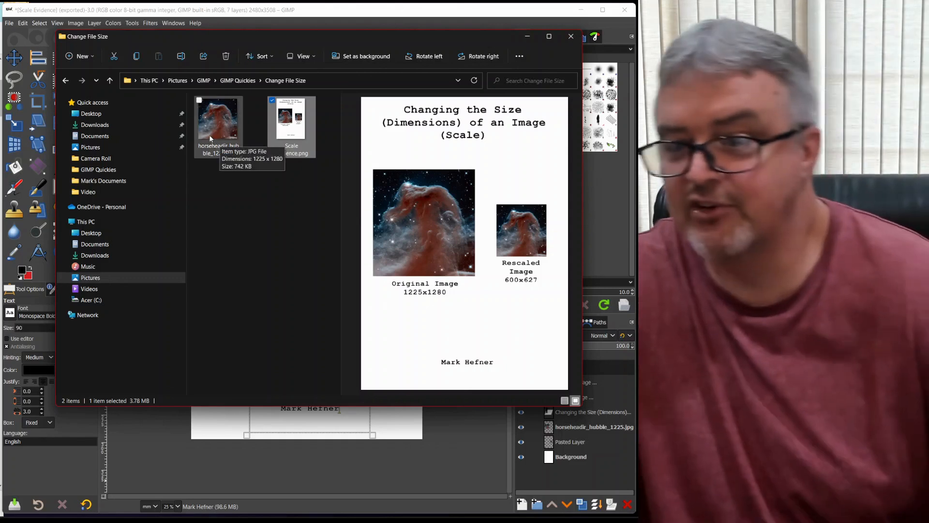
left_click(570, 38)
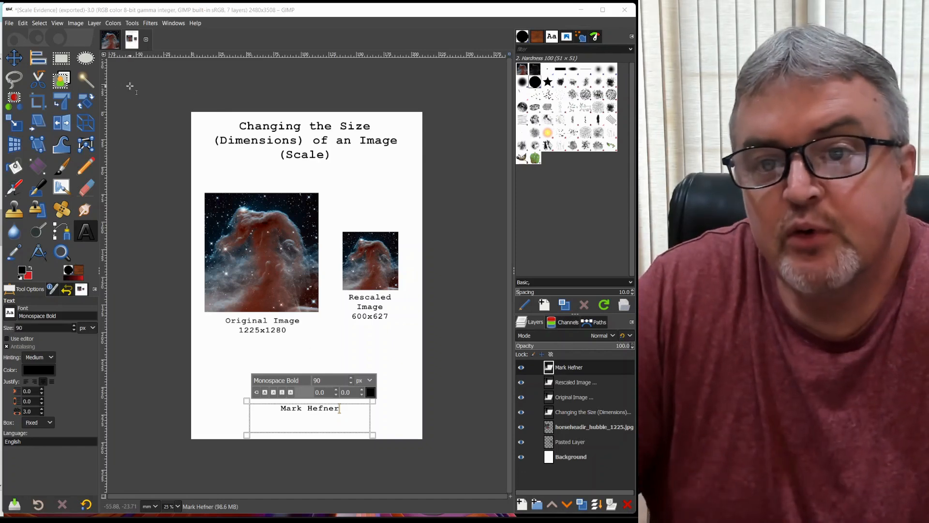
Close the Scale Evidence page, saving it as Scale Evidence.xcf in Pictures > GIMP > GIMP Quickies > Change File Size.
left_click(146, 39)
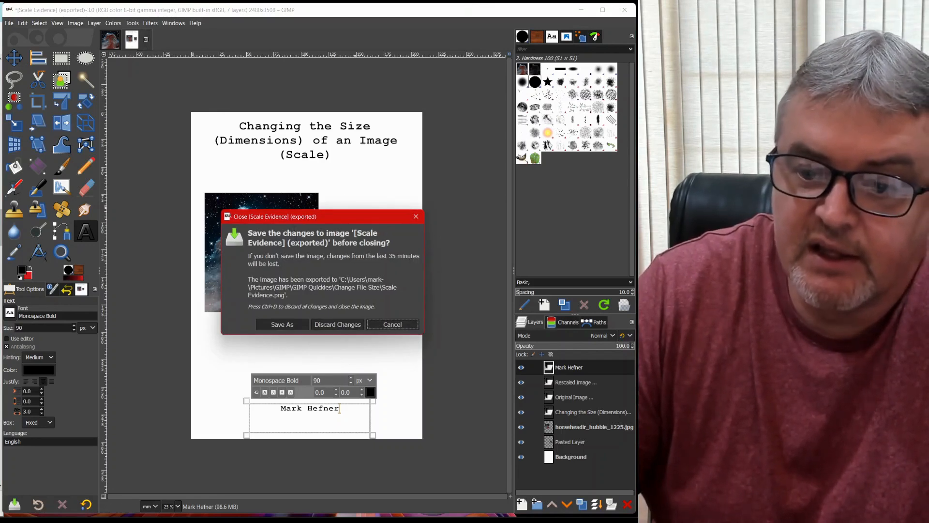
left_click(274, 326)
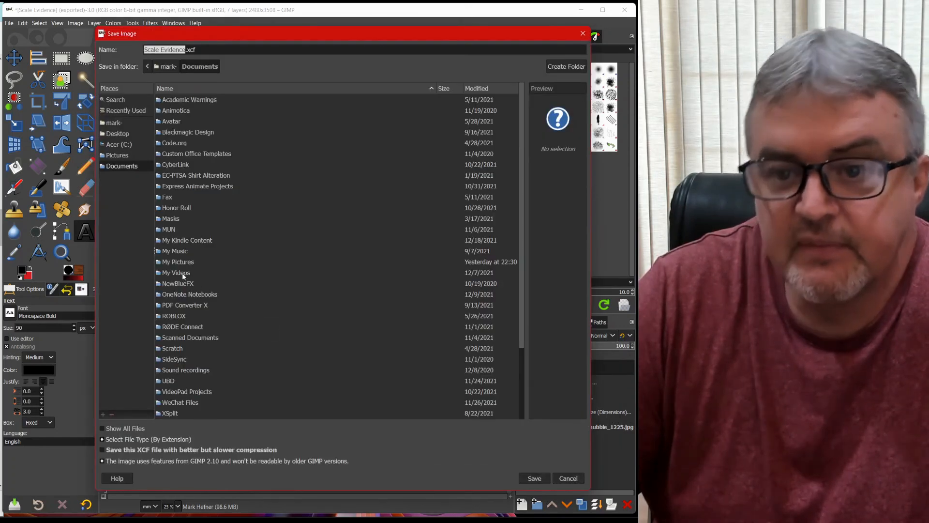
left_click(124, 156)
double_click(167, 153)
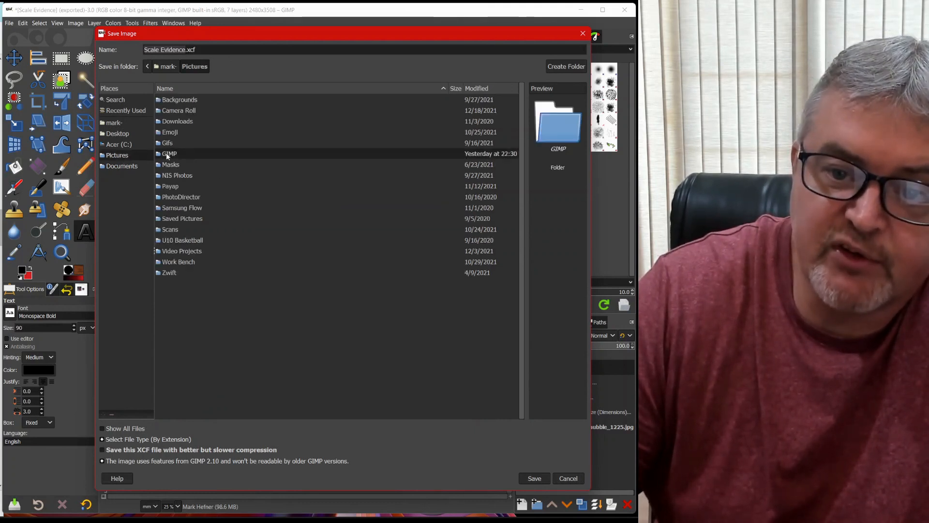
double_click(166, 101)
double_click(165, 100)
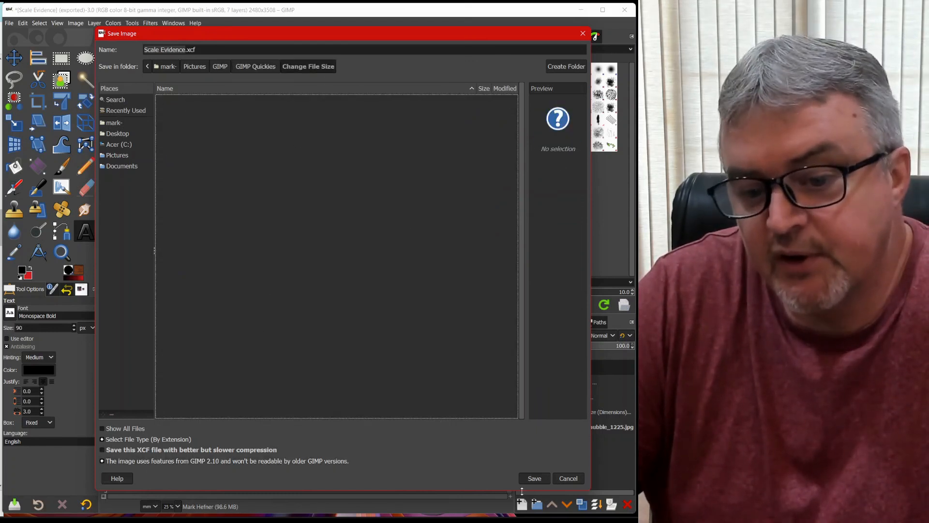
left_click(538, 481)
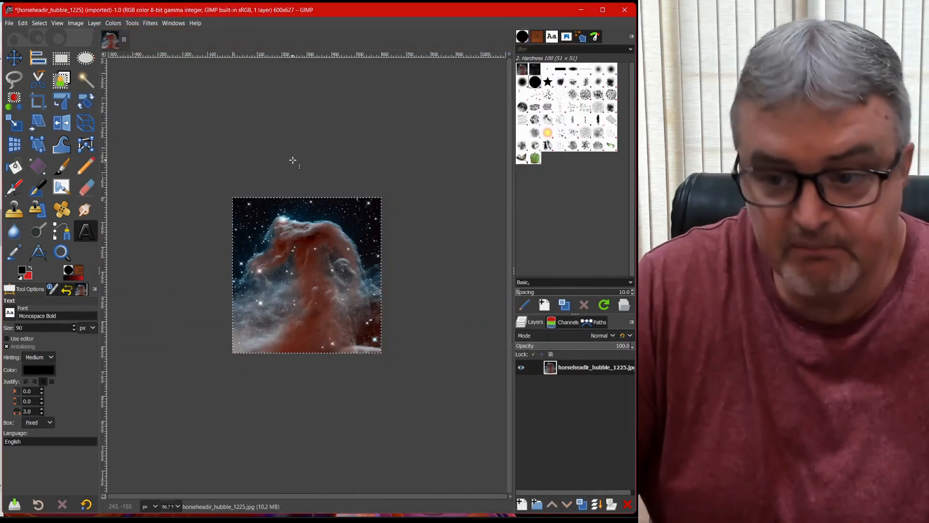
Close the horseheadir_hubble_1225 image and discard its changes.
left_click(124, 41)
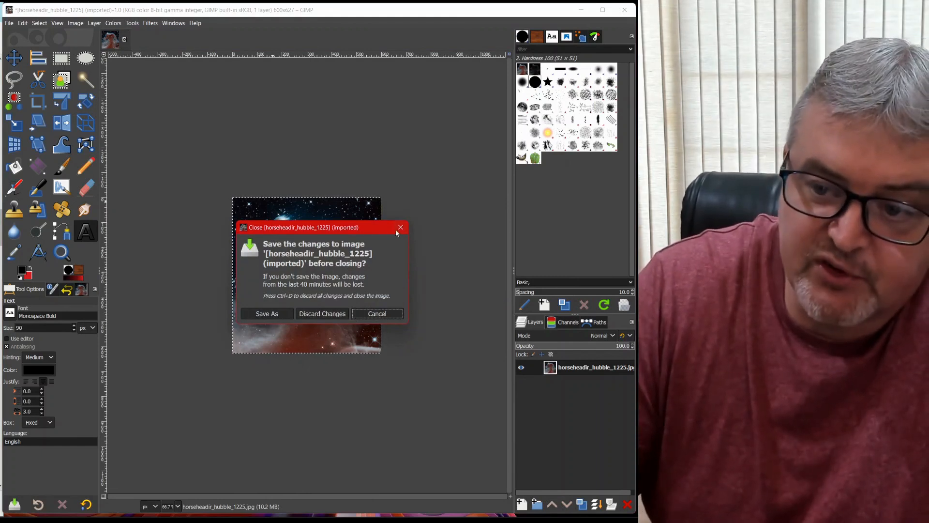
left_click(323, 313)
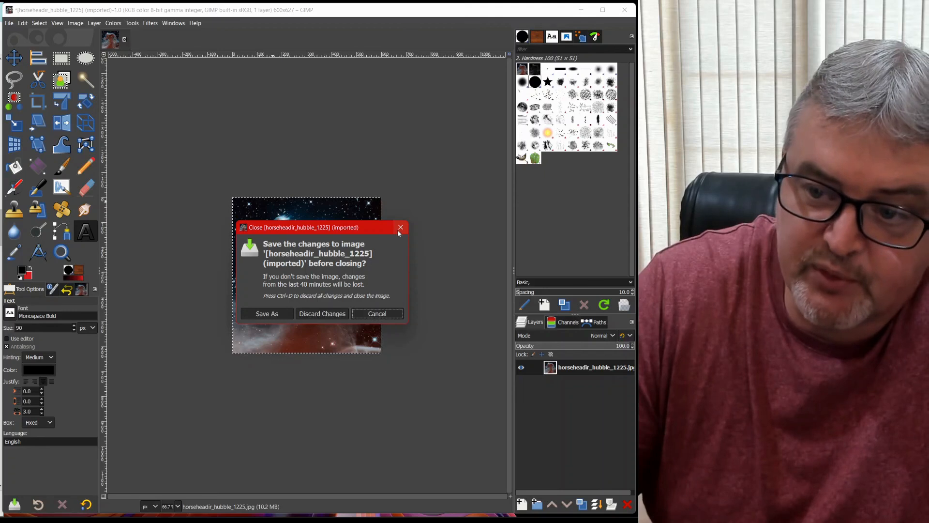
left_click(124, 39)
left_click(315, 314)
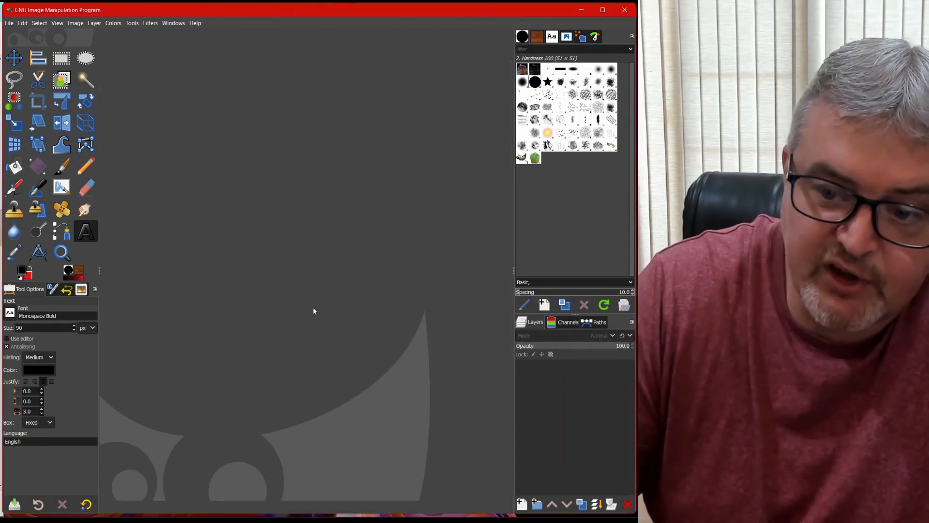